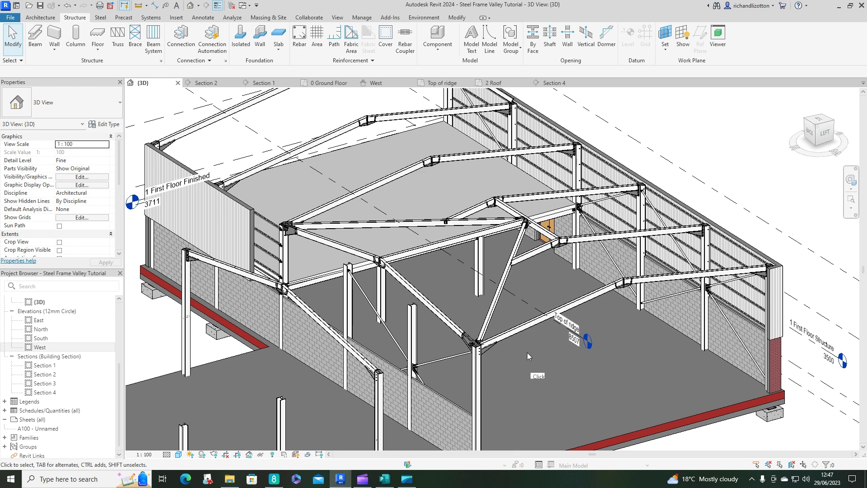
# Set the diagonal UB305x165x54 valley beam's plane as the work plane and show it in the Workplane Viewer.
pyautogui.scroll(2, 534, 289)
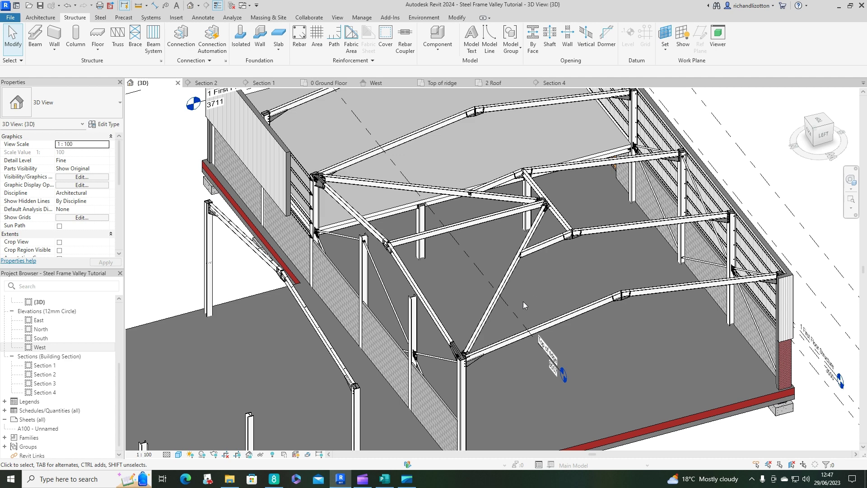
pyautogui.scroll(4, 523, 302)
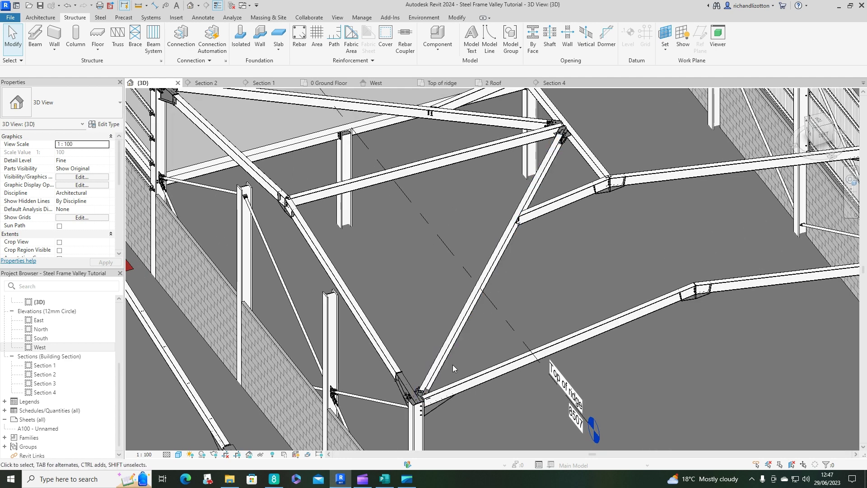
pyautogui.moveTo(521, 220); pyautogui.dragTo(563, 294, button='middle')
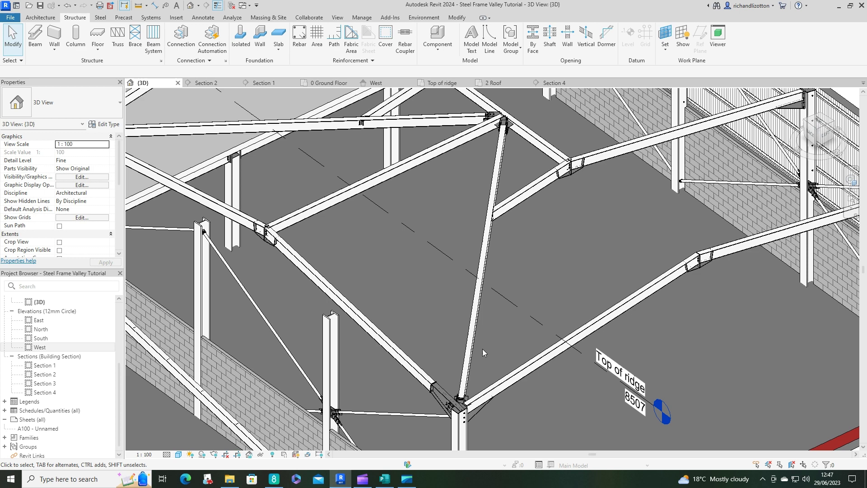
pyautogui.keyDown('shift'); pyautogui.moveTo(472, 361); pyautogui.dragTo(483, 370, button='middle'); pyautogui.keyUp('shift')
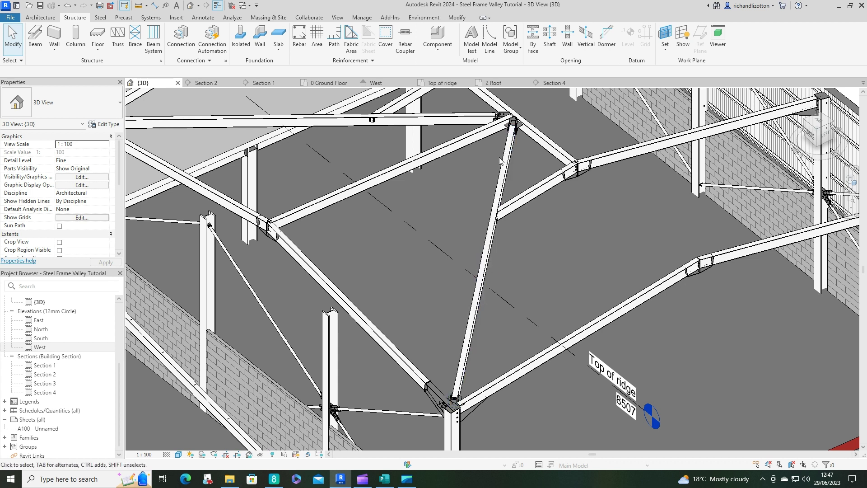
pyautogui.click(669, 52)
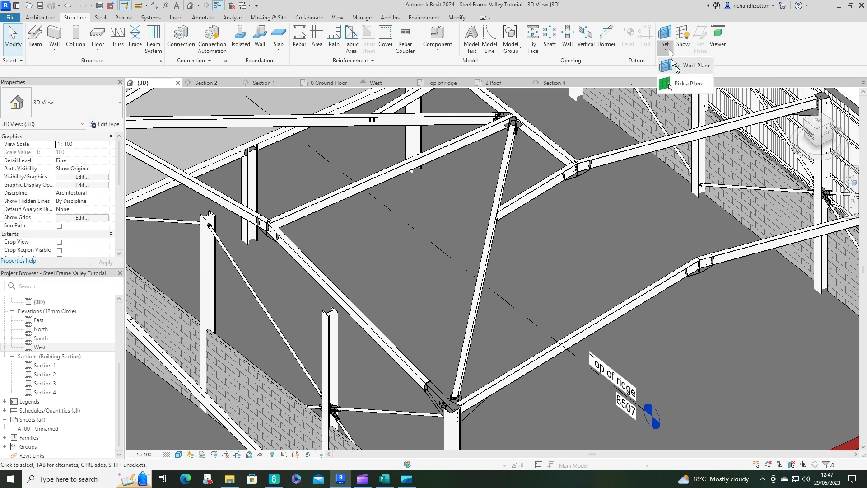
pyautogui.click(681, 66)
pyautogui.click(493, 275)
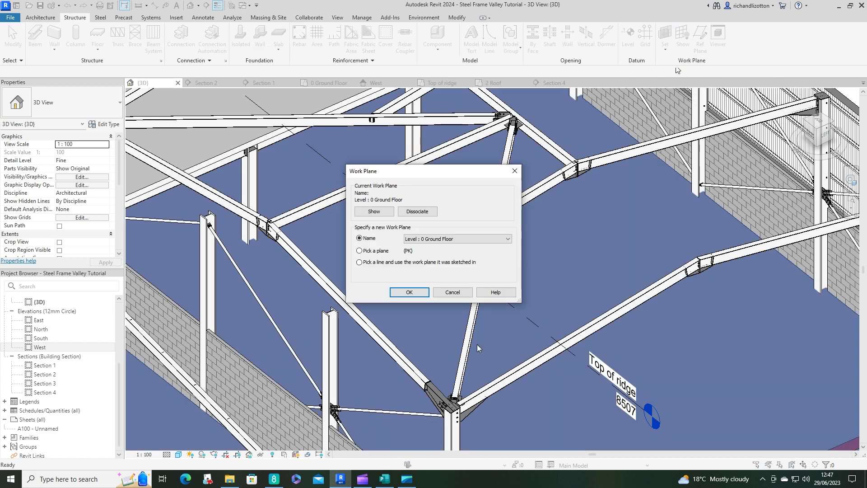
pyautogui.click(374, 251)
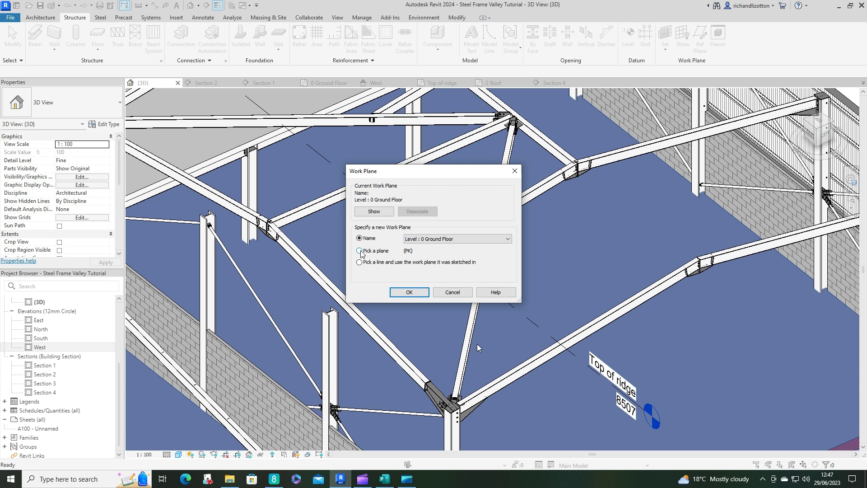
pyautogui.click(411, 293)
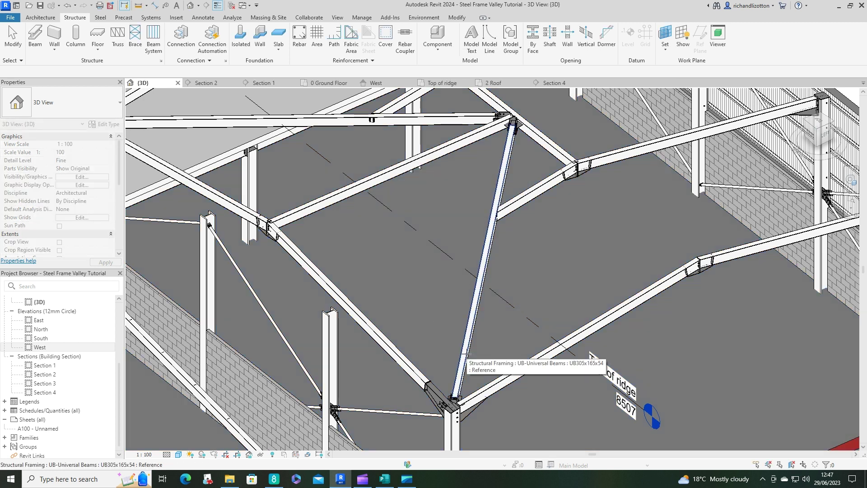
pyautogui.click(468, 356)
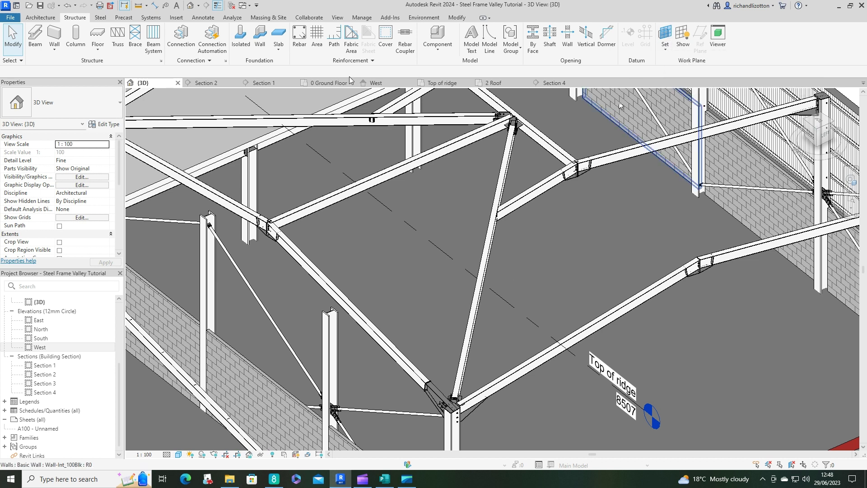
pyautogui.click(718, 40)
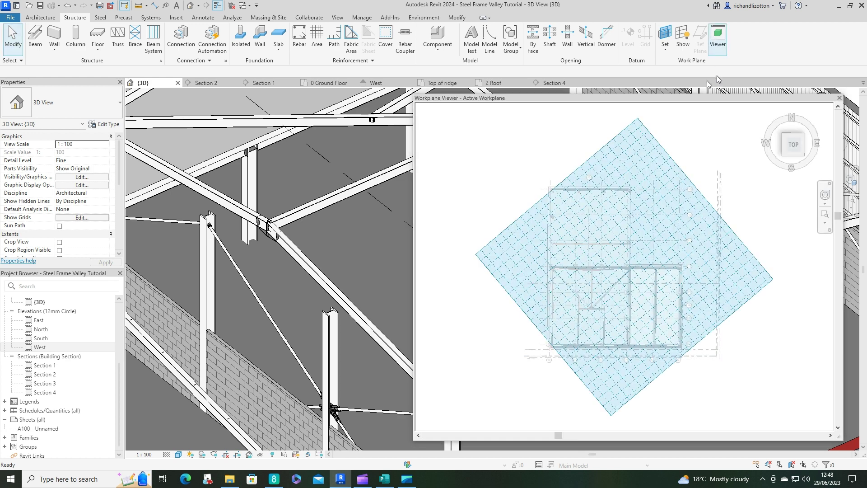
# Create a new in-place Generic Models family named Plate.
pyautogui.scroll(5, 550, 311)
pyautogui.scroll(1, 600, 257)
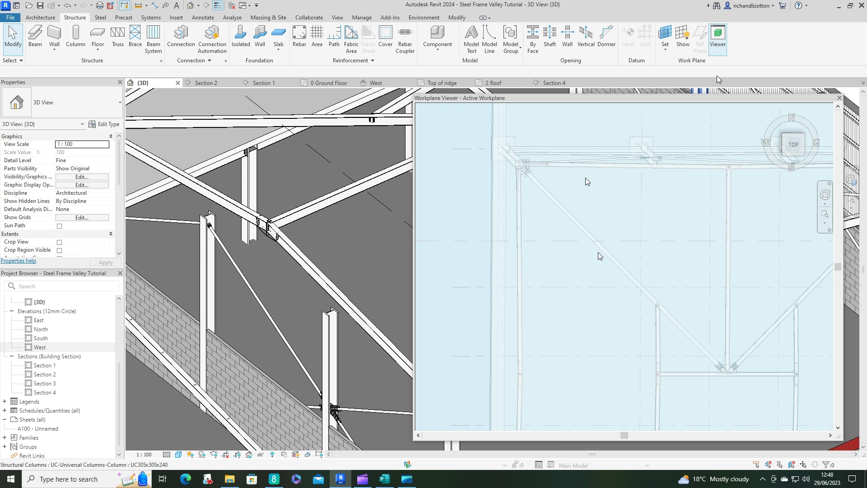
pyautogui.scroll(2, 537, 194)
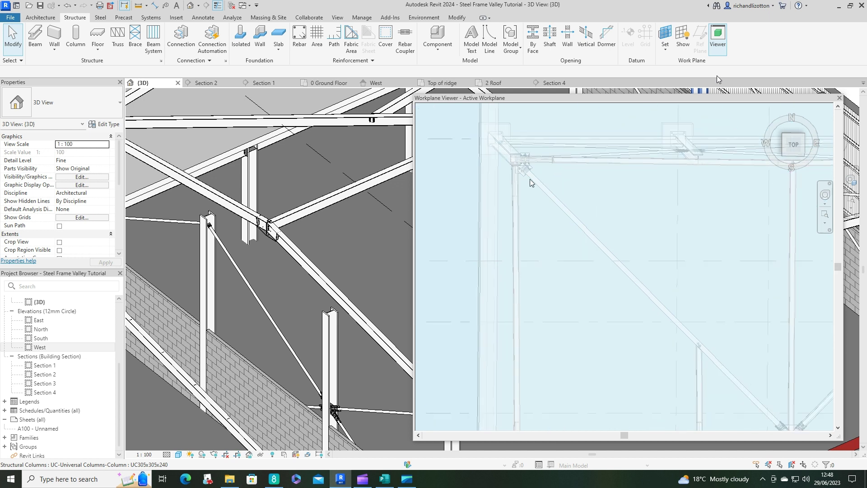
pyautogui.click(32, 19)
pyautogui.click(107, 49)
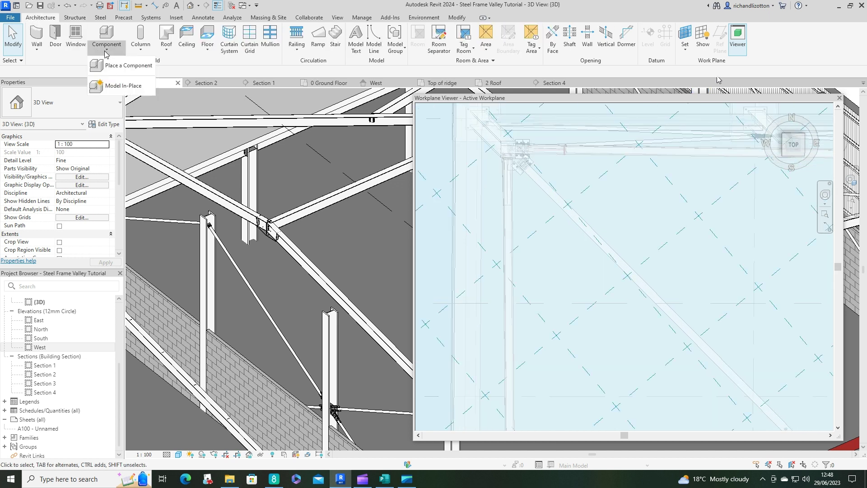
pyautogui.click(120, 86)
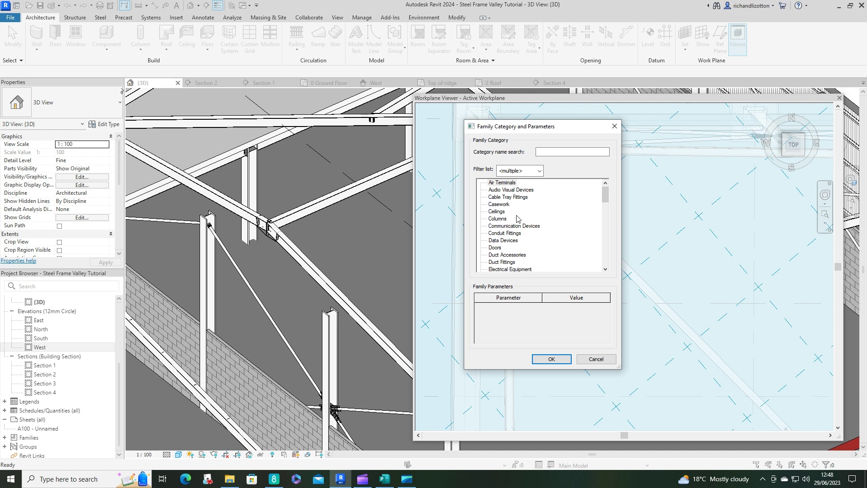
pyautogui.scroll(-4, 517, 218)
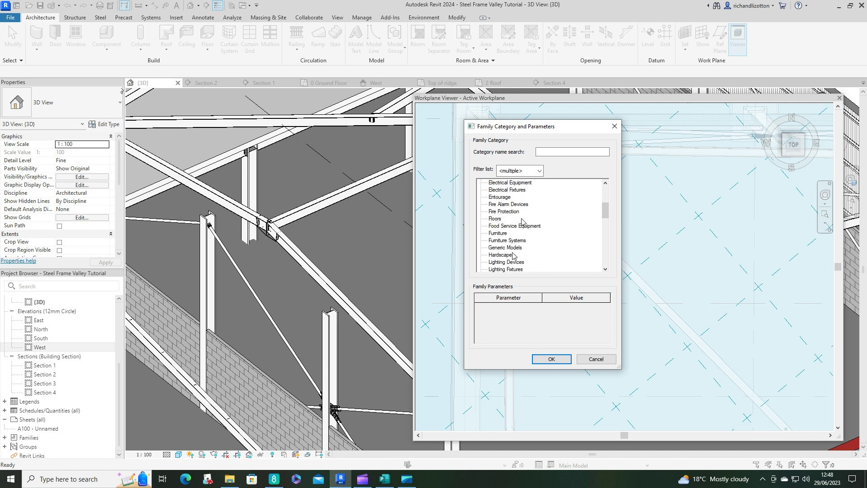
pyautogui.click(504, 247)
pyautogui.click(552, 358)
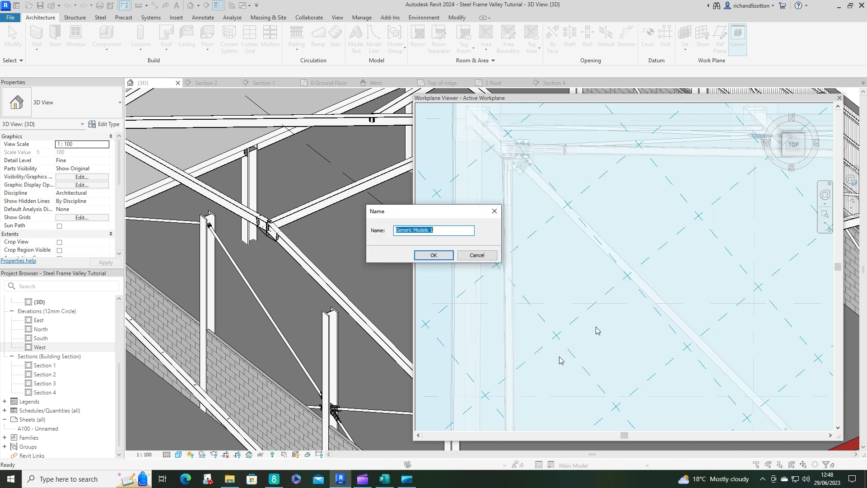
pyautogui.write('Plate')
pyautogui.press('Return')
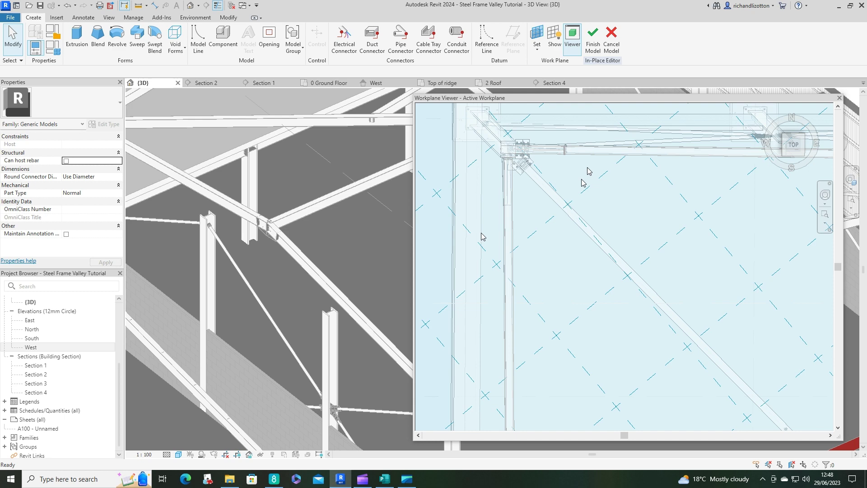
# Start an extrusion and sketch the plate outline lines from the diagonal beam's edge.
pyautogui.click(78, 40)
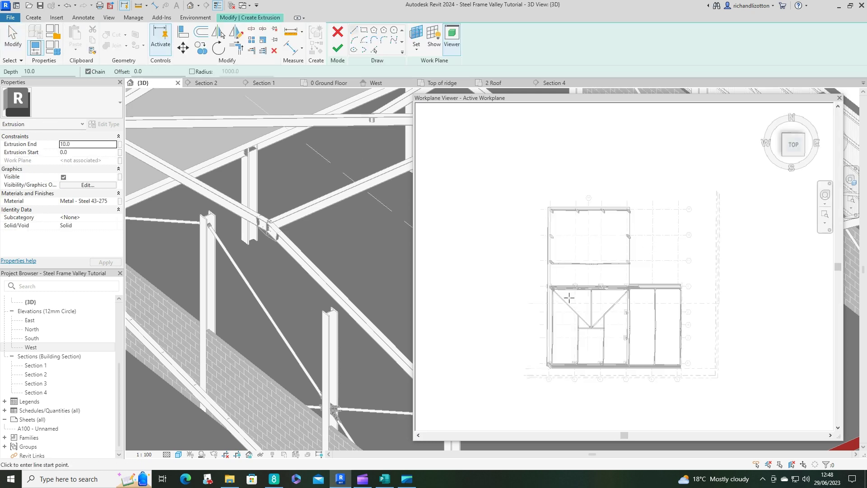
pyautogui.scroll(6, 568, 297)
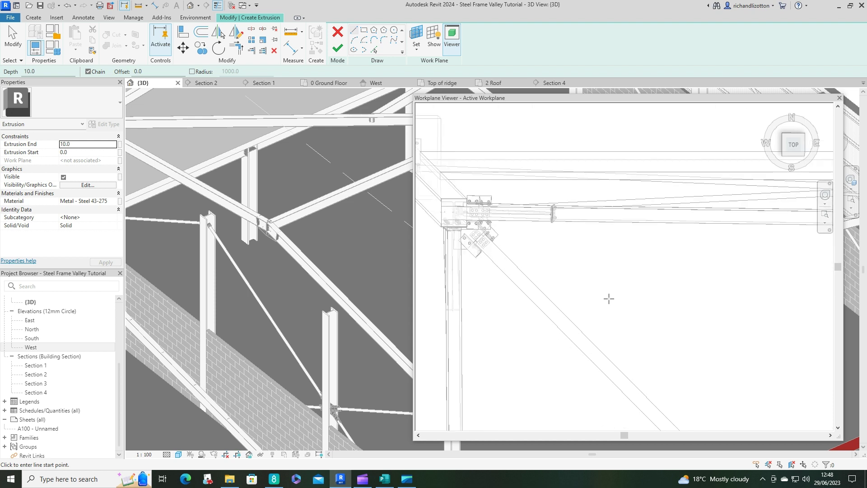
pyautogui.scroll(3, 513, 256)
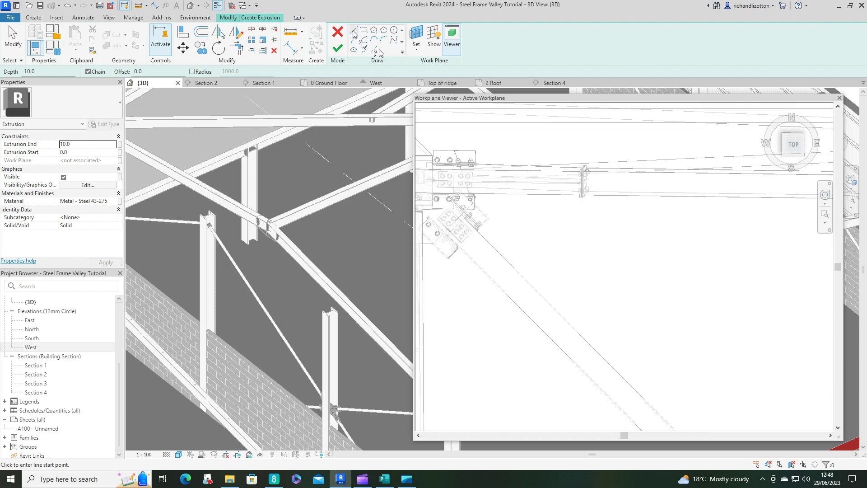
pyautogui.click(496, 249)
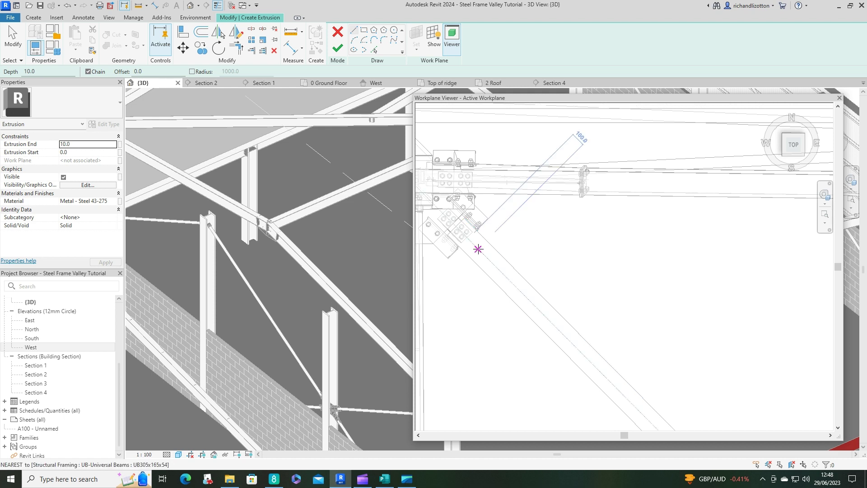
pyautogui.click(478, 248)
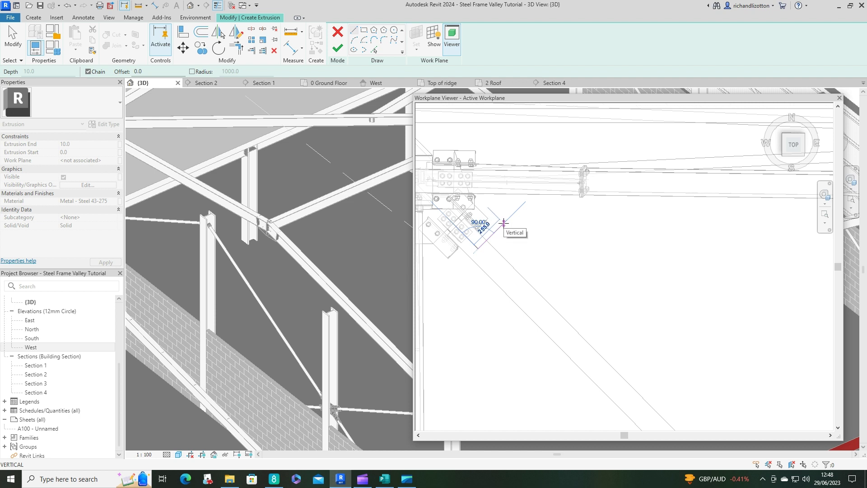
pyautogui.click(503, 224)
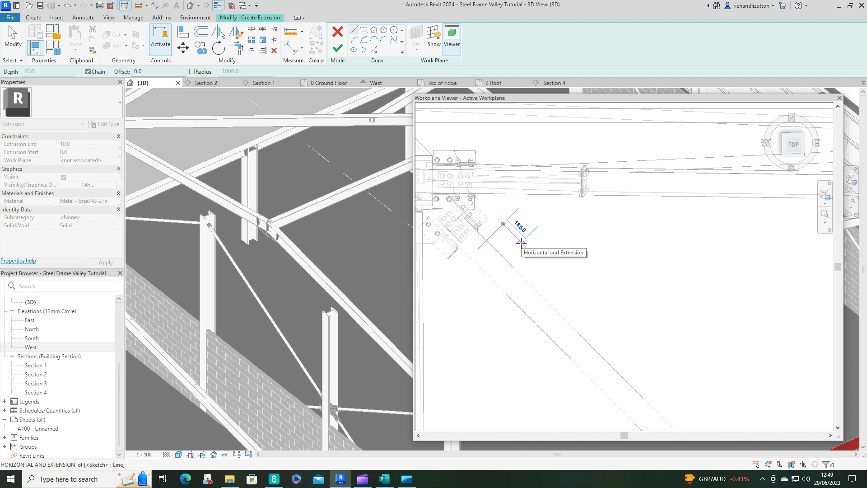
pyautogui.click(522, 243)
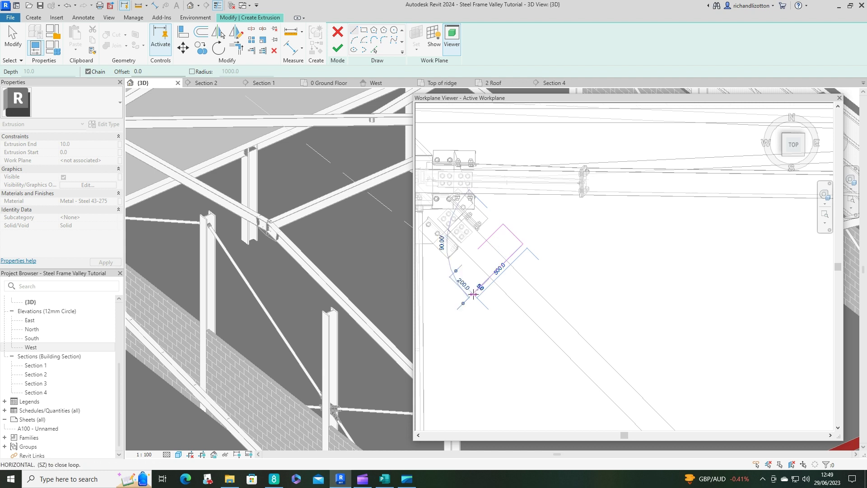
pyautogui.click(473, 294)
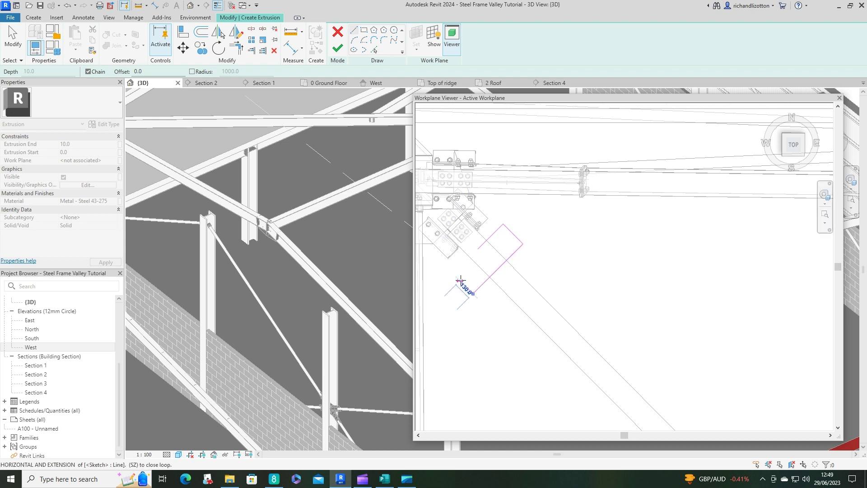
# Close the rectangular plate outline by joining the open lines with Trim/Extend to Corner.
pyautogui.click(236, 47)
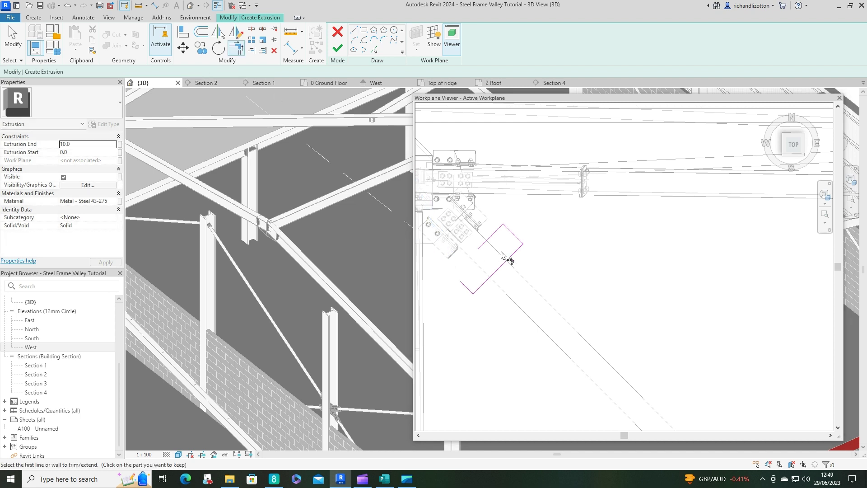
pyautogui.click(489, 239)
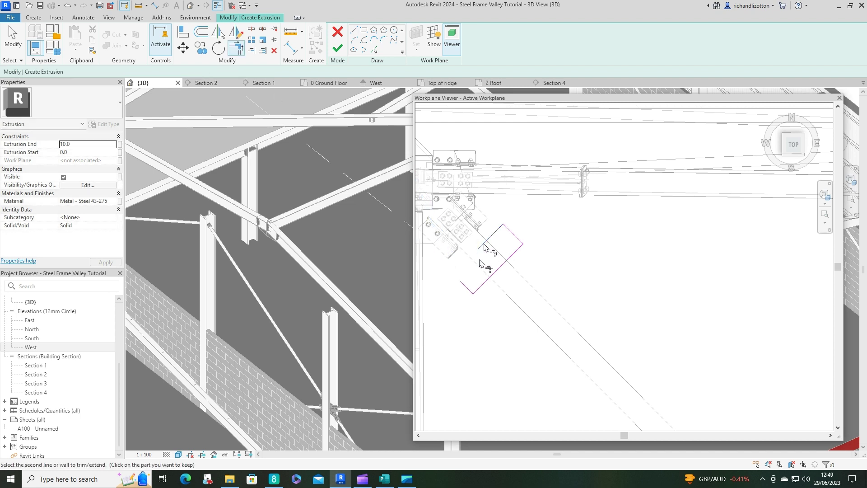
pyautogui.click(470, 293)
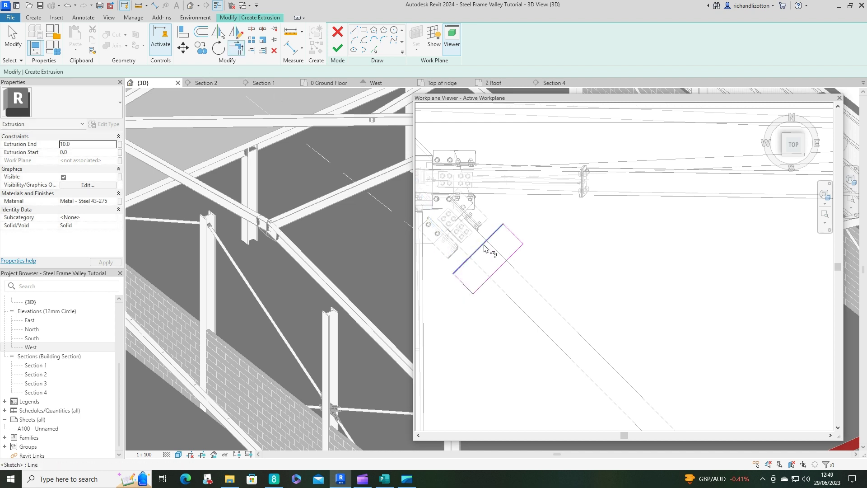
pyautogui.scroll(-3, 484, 248)
pyautogui.moveTo(519, 304)
pyautogui.mouseDown(button='middle')
pyautogui.moveTo(526, 271)
pyautogui.moveTo(537, 271)
pyautogui.mouseUp(button='middle')
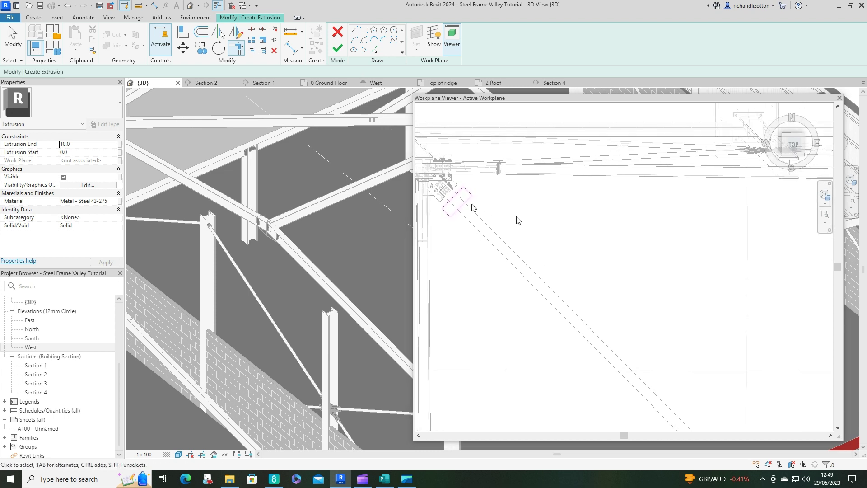
pyautogui.press('Escape')
pyautogui.press('c')
pyautogui.press('o')
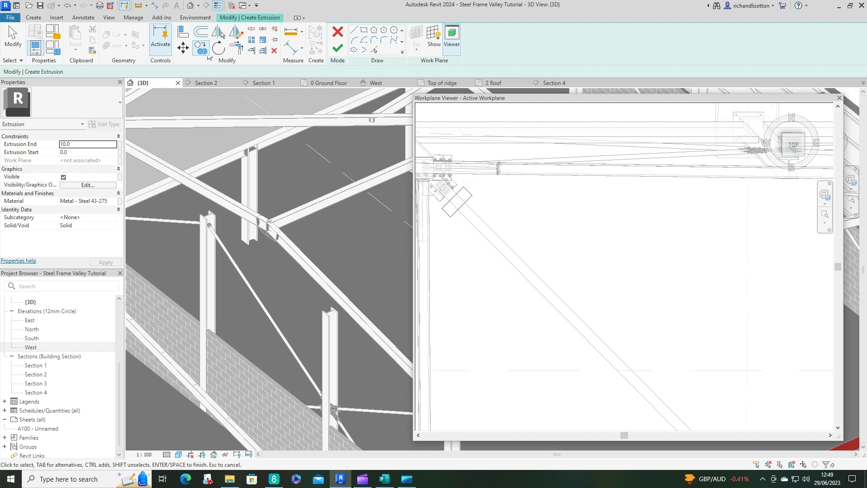
# Select the plate profile for copying, with its base point at the beam intersection.
pyautogui.click(465, 206)
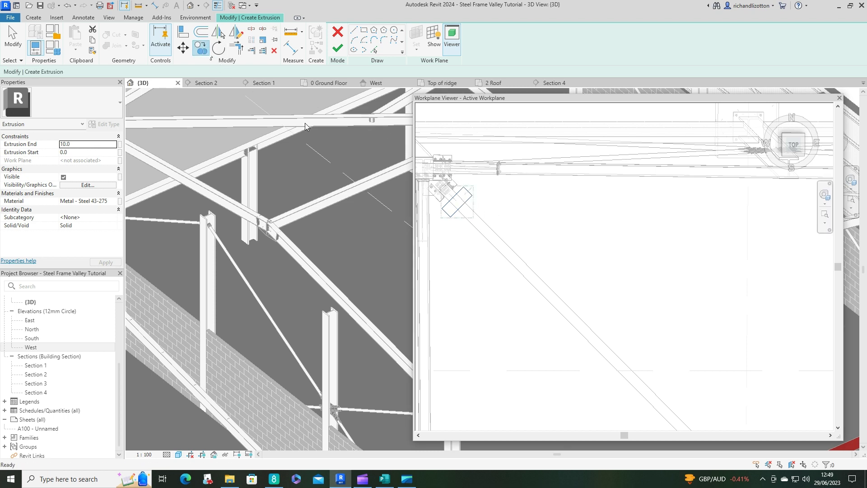
pyautogui.press('Return')
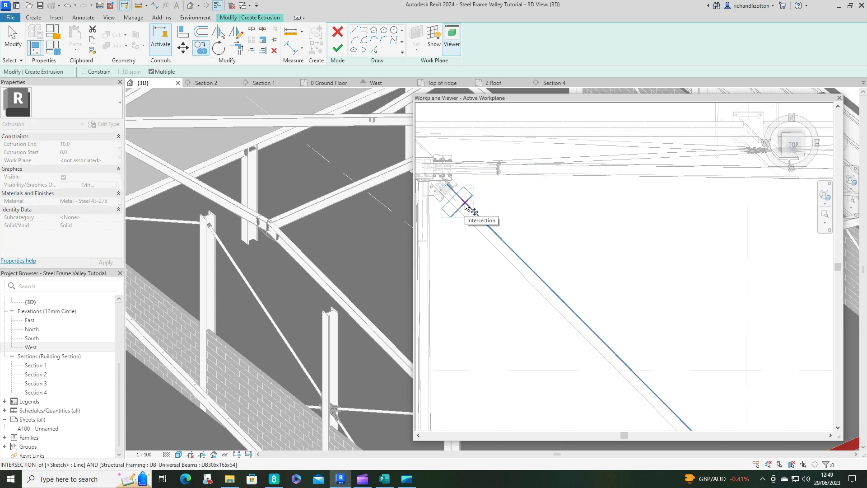
pyautogui.click(465, 205)
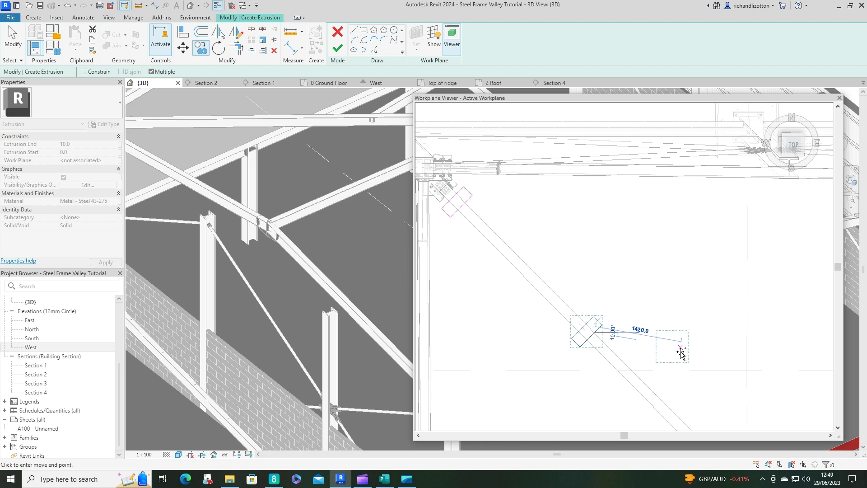
pyautogui.moveTo(558, 228); pyautogui.dragTo(559, 162, button='middle')
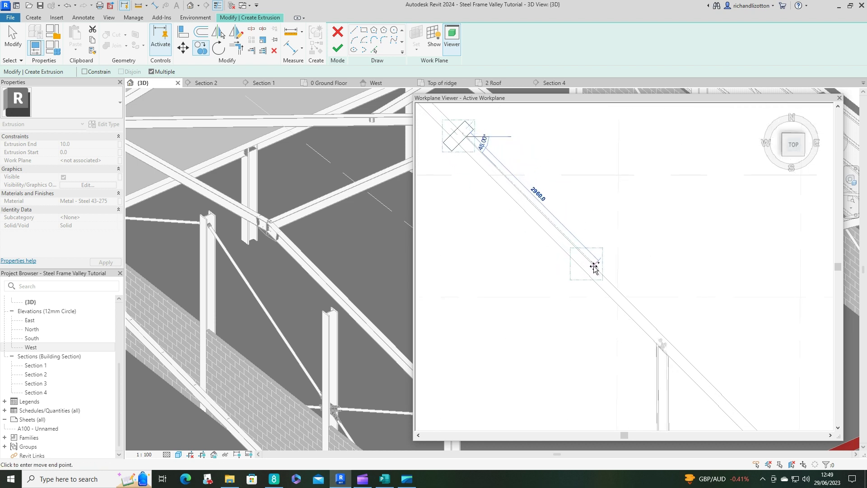
pyautogui.moveTo(605, 273); pyautogui.dragTo(601, 162, button='middle')
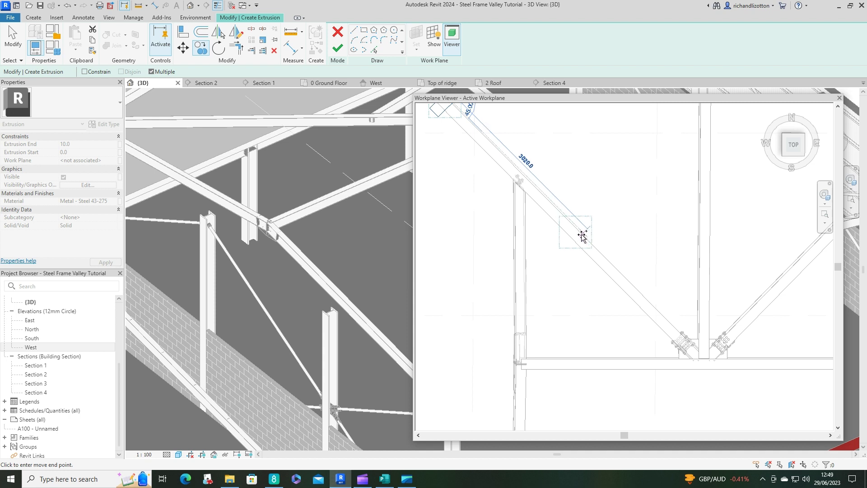
pyautogui.scroll(2, 582, 236)
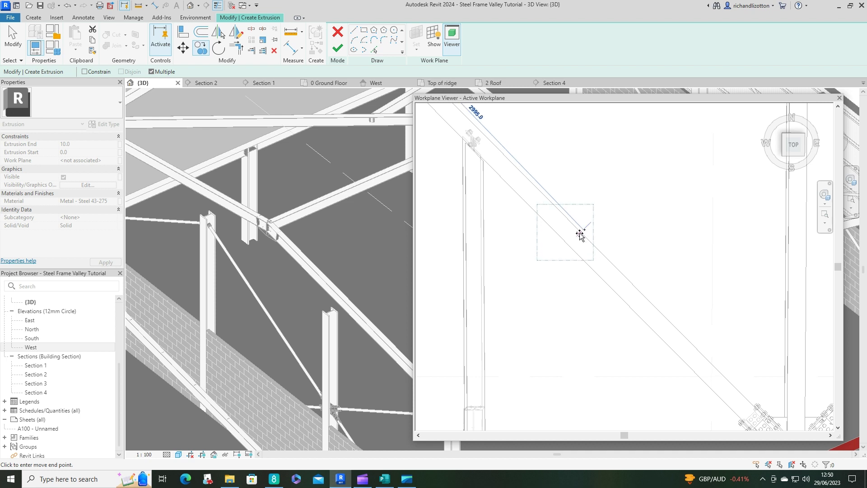
pyautogui.scroll(2, 581, 235)
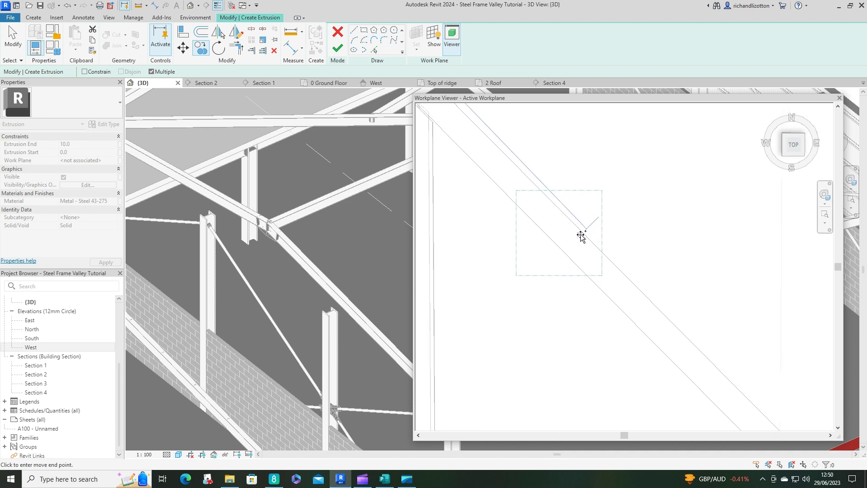
pyautogui.scroll(-3, 582, 235)
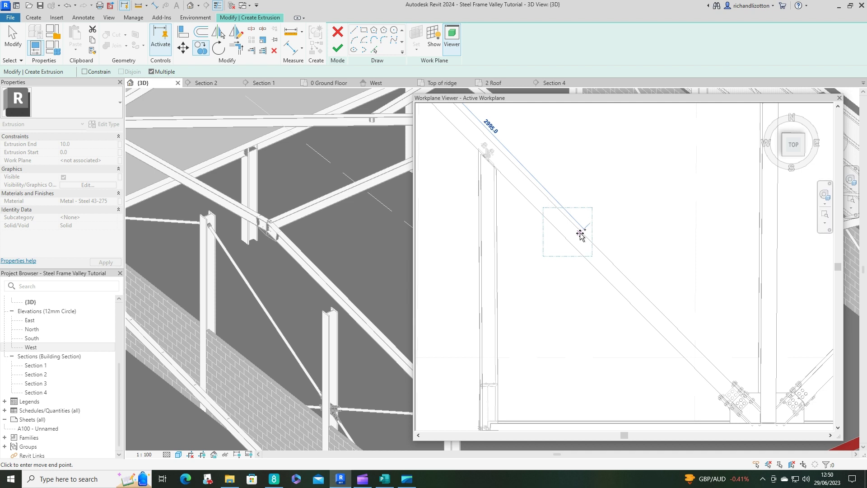
pyautogui.scroll(1, 581, 235)
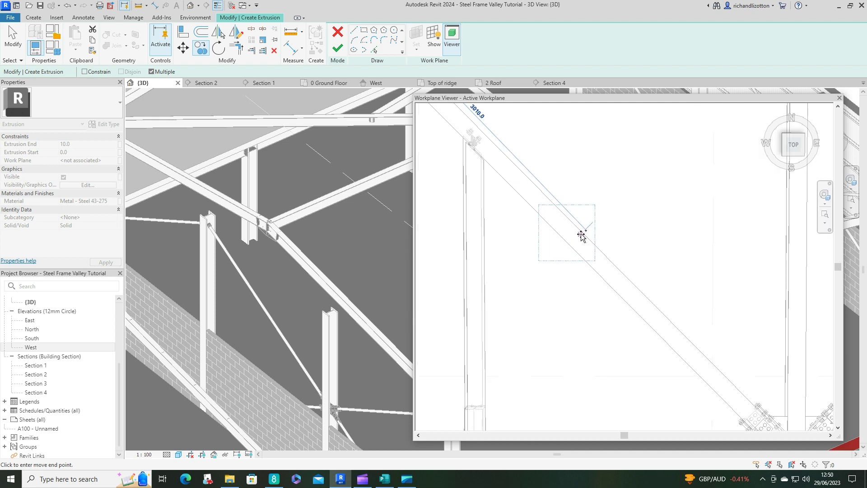
# Place a profile copy 3000 along the valley rafter and finish the extrusion sketch.
pyautogui.moveTo(581, 235); pyautogui.dragTo(665, 341, button='middle')
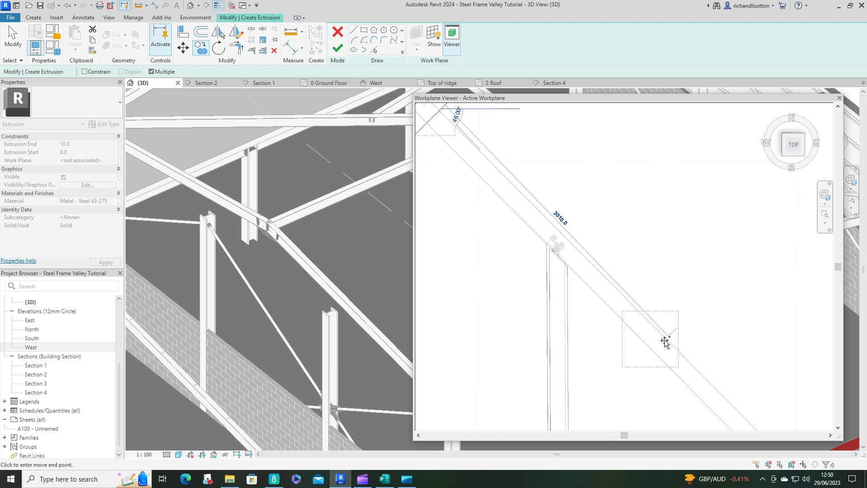
pyautogui.click(665, 341)
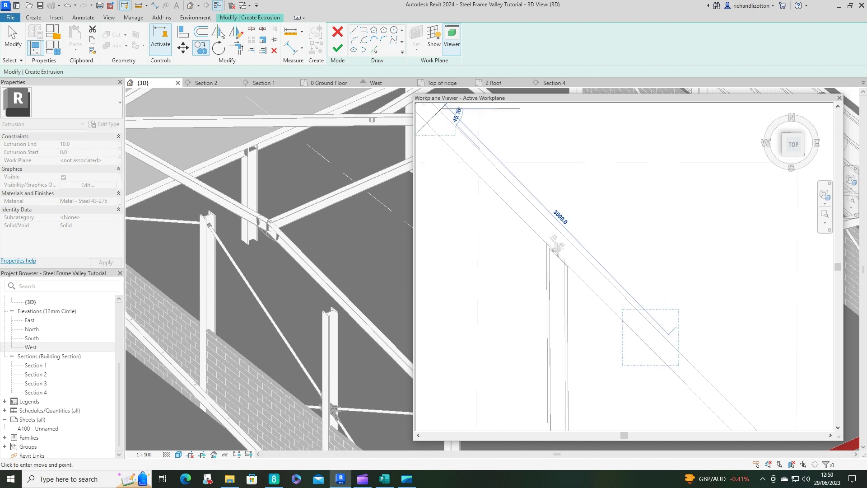
pyautogui.scroll(-2, 571, 364)
pyautogui.moveTo(713, 368); pyautogui.dragTo(634, 194, button='middle')
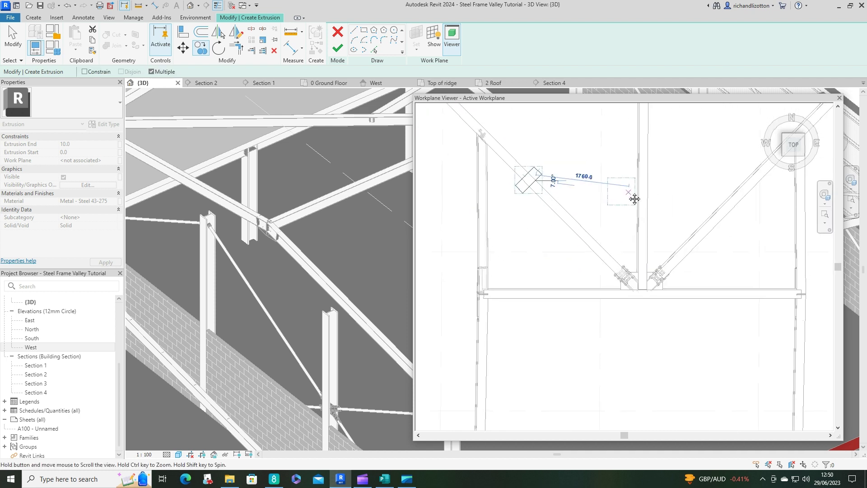
pyautogui.scroll(3, 623, 255)
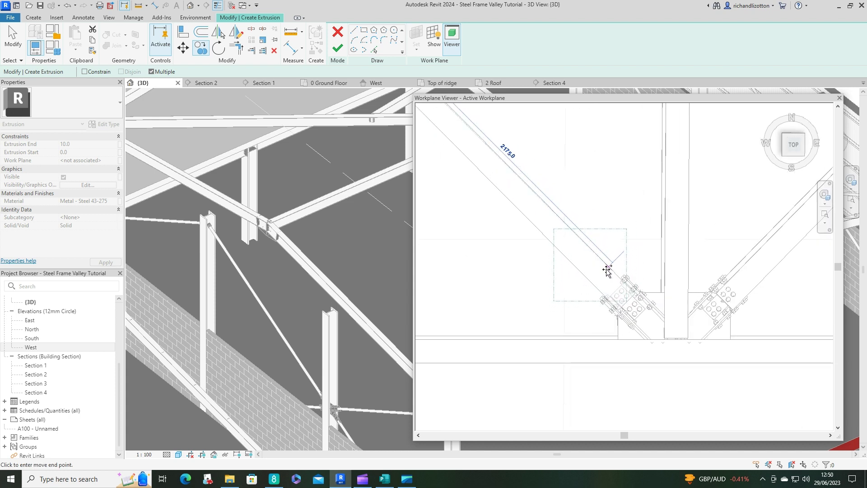
pyautogui.scroll(-3, 625, 194)
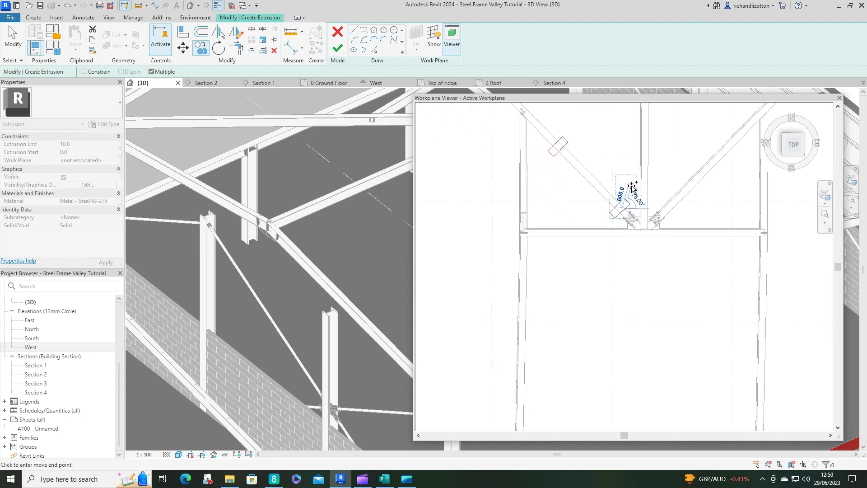
pyautogui.moveTo(560, 208); pyautogui.dragTo(623, 306, button='middle')
pyautogui.scroll(-3, 623, 305)
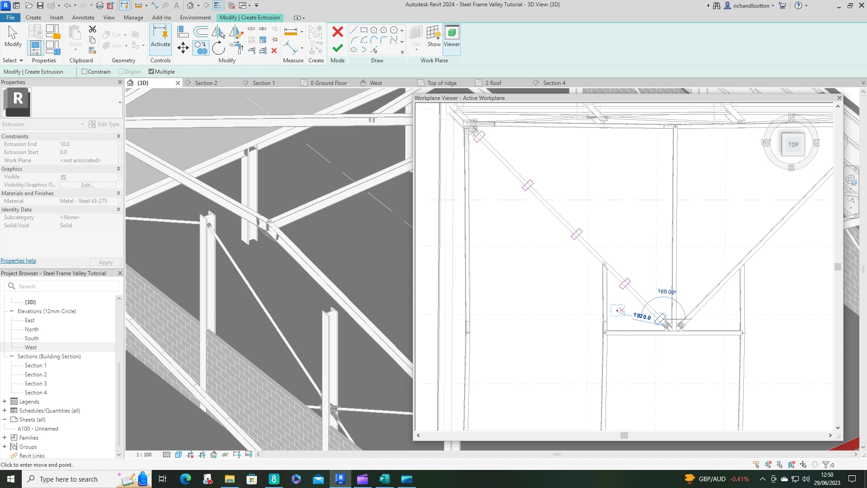
pyautogui.press('Escape')
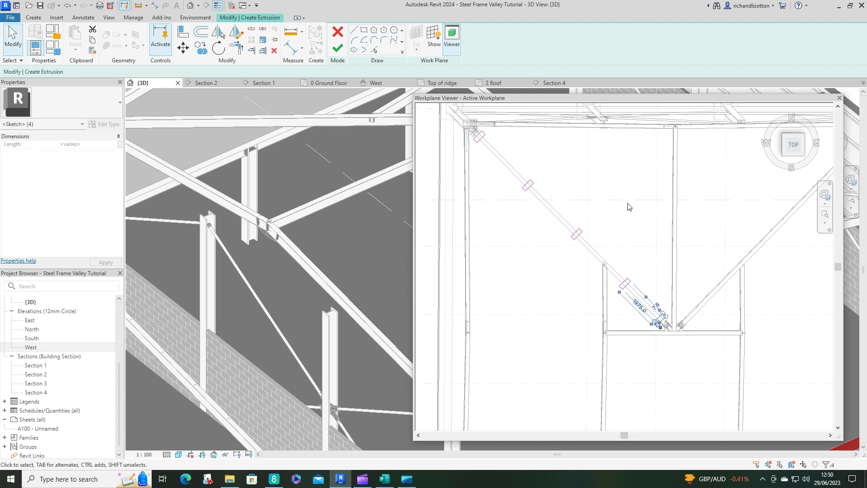
pyautogui.click(339, 48)
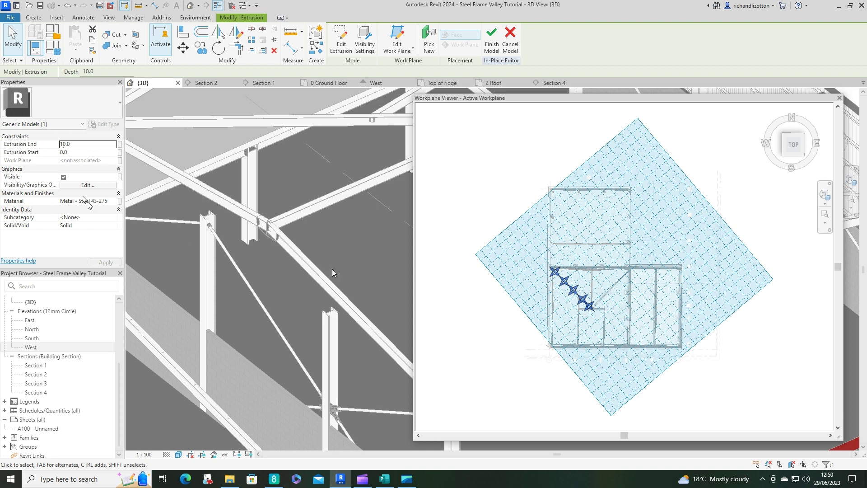
# Finish the in-place Plate model and inspect the steel plates along the diagonal valley rafter.
pyautogui.click(492, 38)
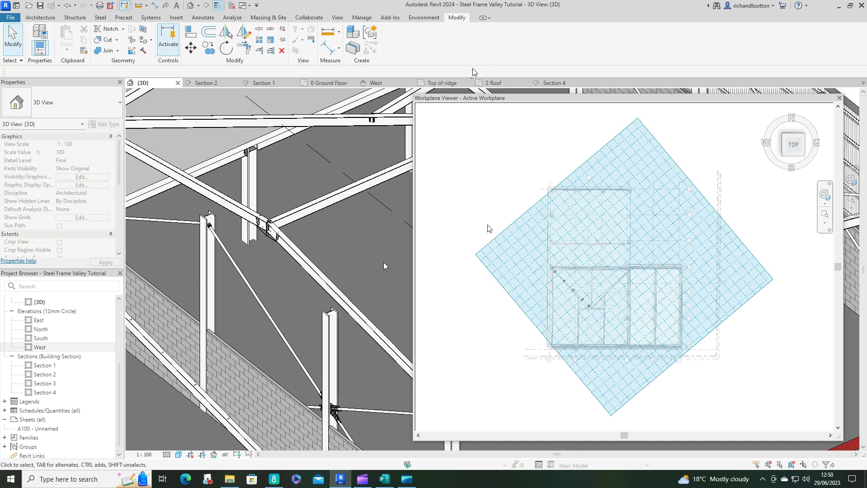
pyautogui.moveTo(439, 97); pyautogui.dragTo(671, 109)
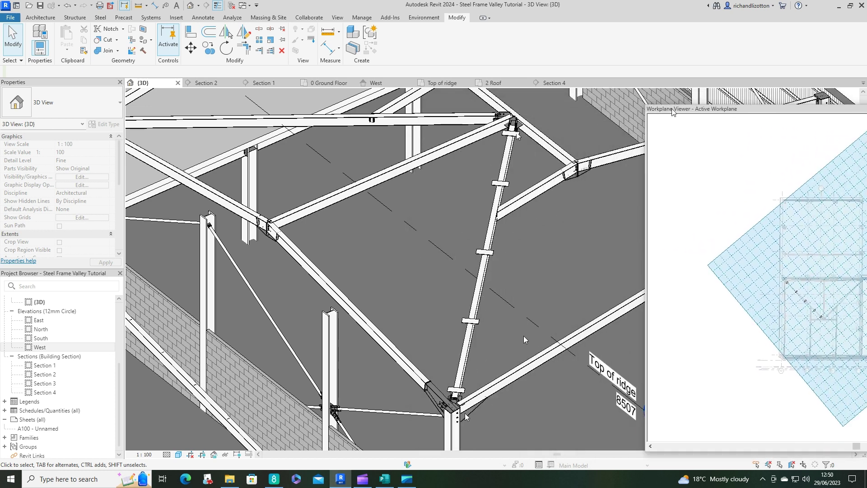
pyautogui.keyDown('shift'); pyautogui.moveTo(522, 335); pyautogui.dragTo(539, 294, button='middle'); pyautogui.keyUp('shift')
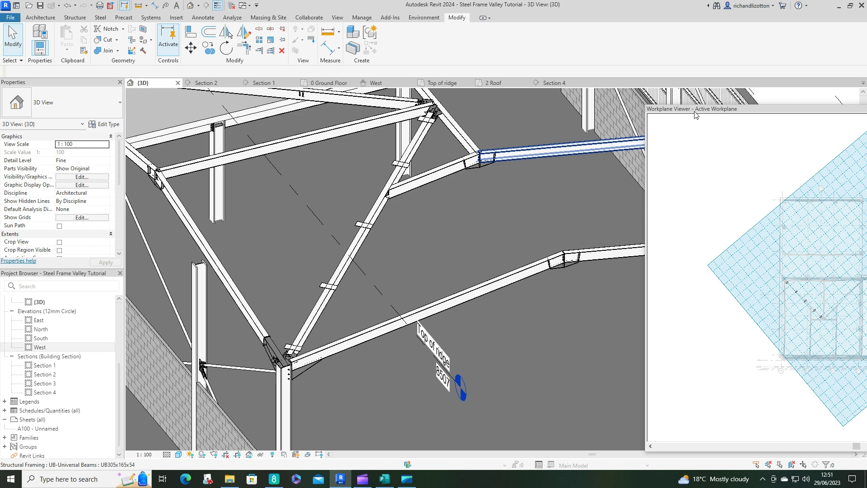
pyautogui.moveTo(695, 112); pyautogui.dragTo(397, 88)
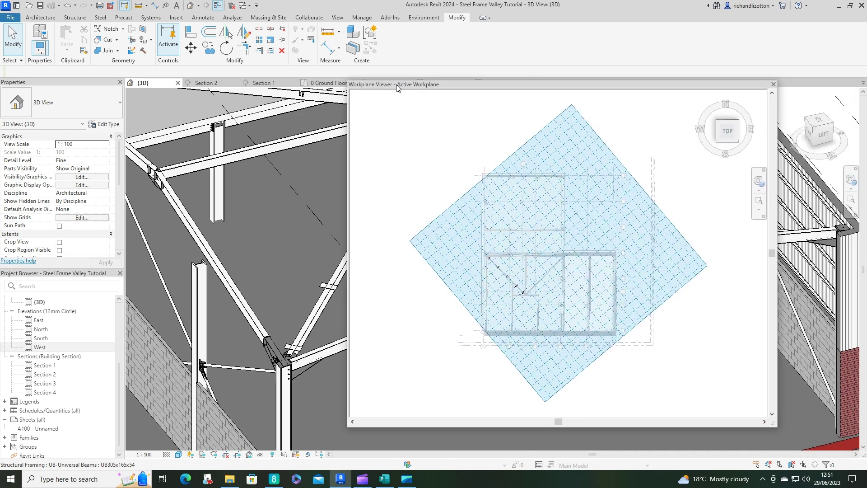
pyautogui.scroll(5, 491, 278)
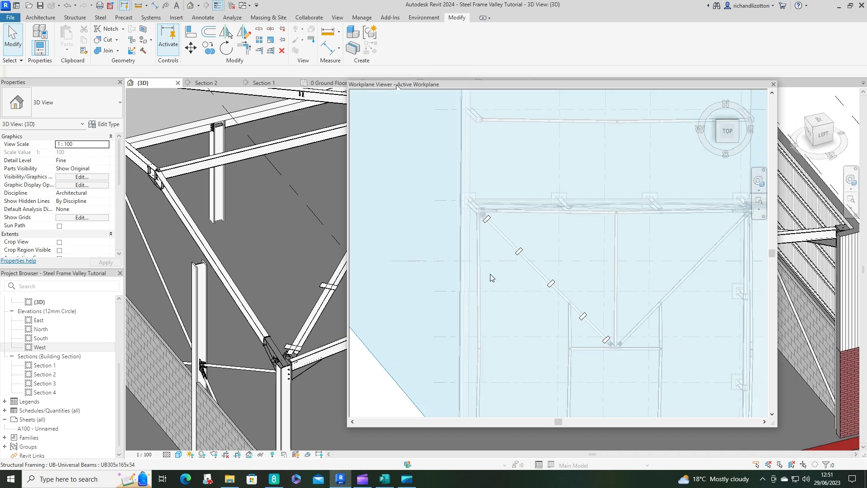
# Place a PFC230x75x26 channel beam from the plate corner to the valley connection.
pyautogui.click(75, 18)
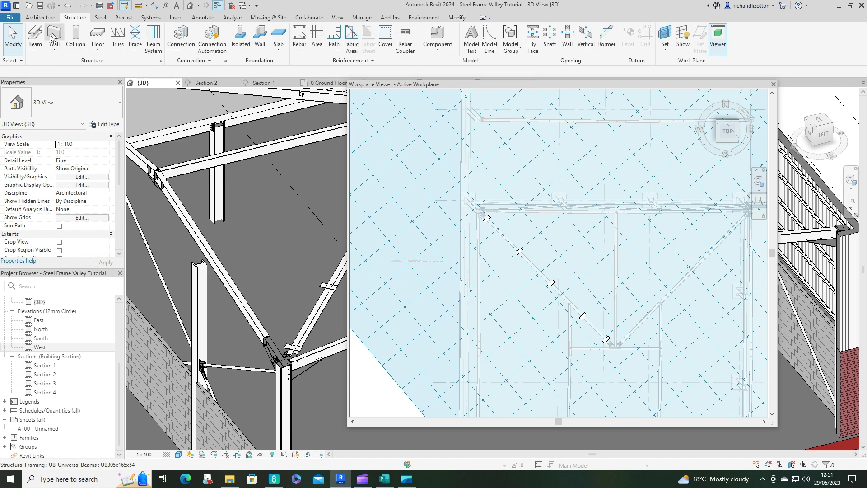
pyautogui.click(36, 38)
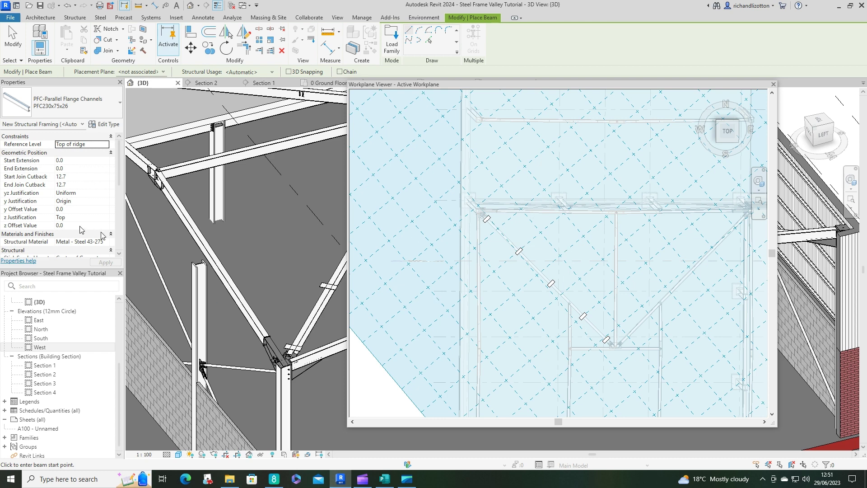
pyautogui.scroll(-3, 81, 226)
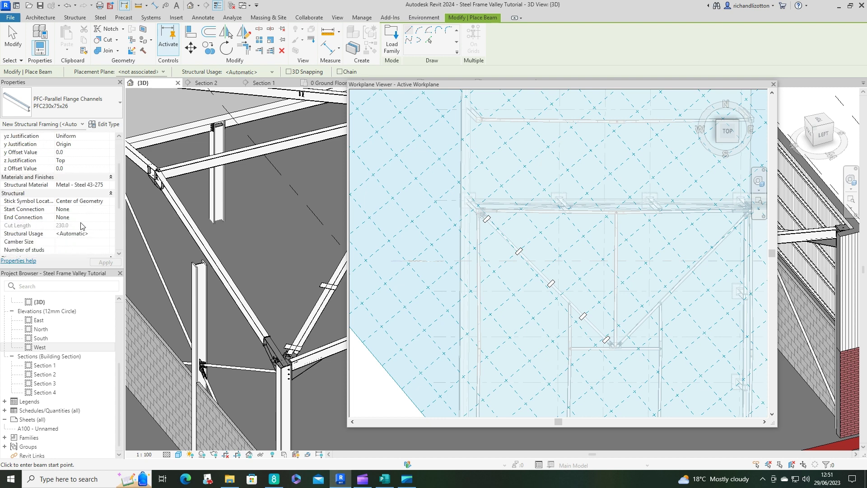
pyautogui.scroll(3, 81, 226)
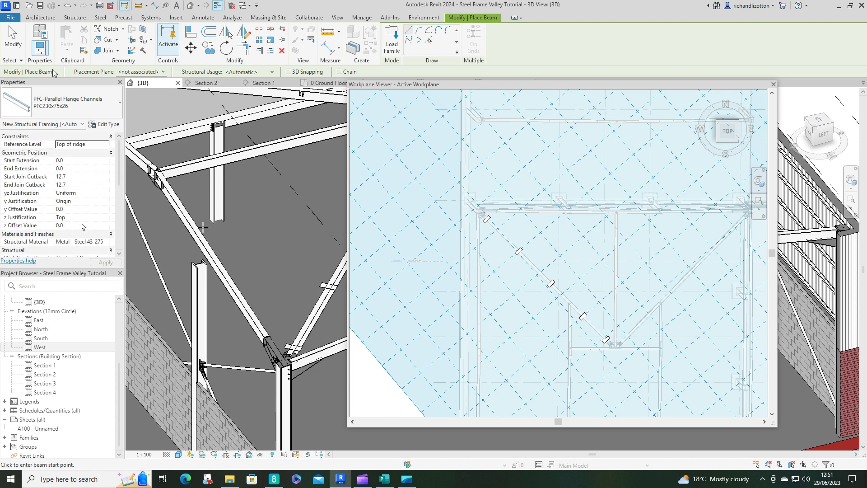
pyautogui.scroll(5, 502, 228)
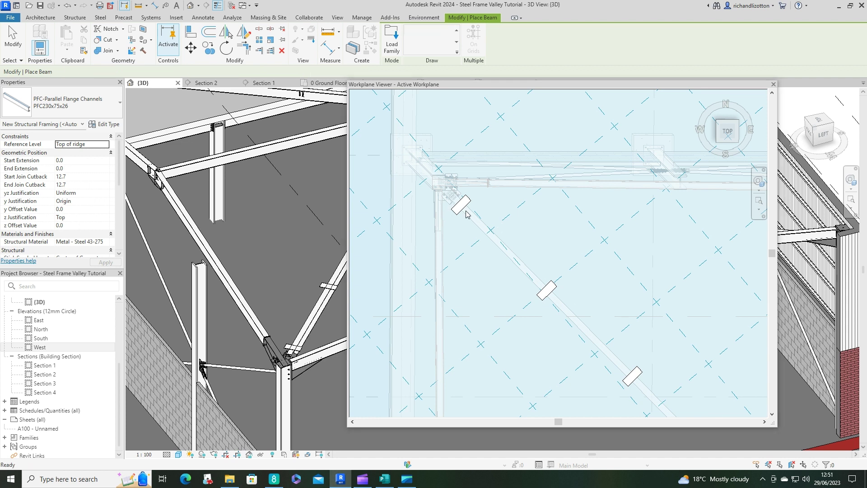
pyautogui.scroll(3, 454, 207)
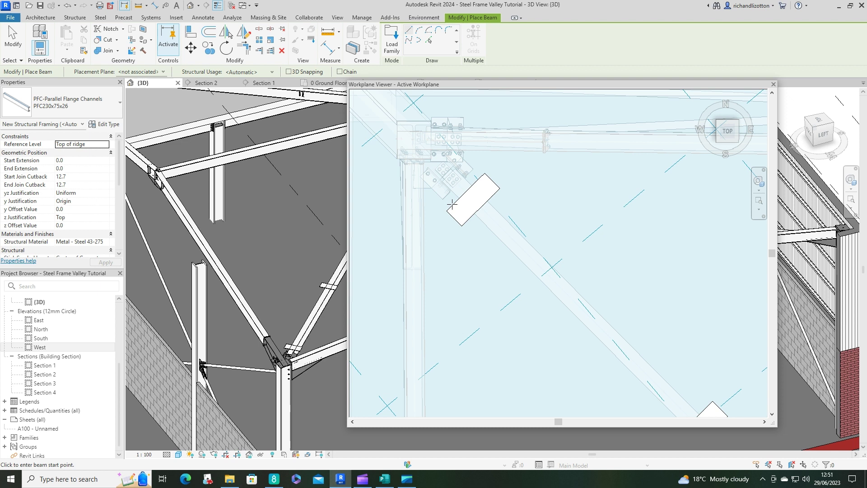
pyautogui.scroll(5, 448, 211)
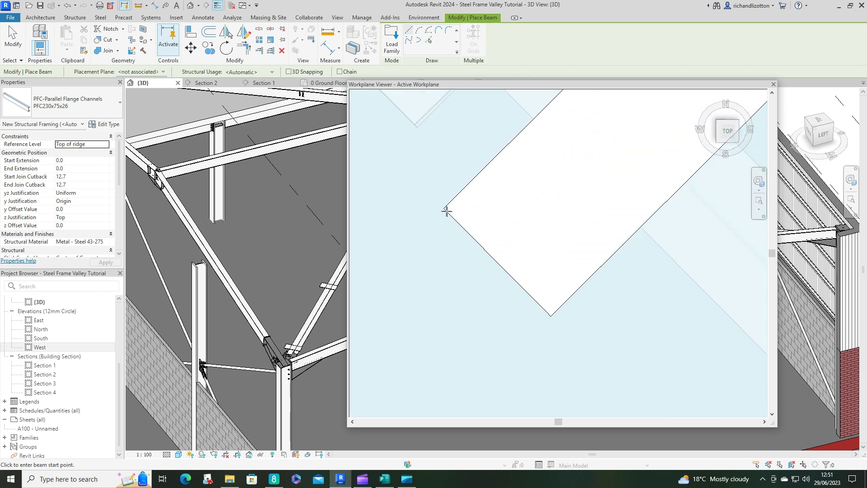
pyautogui.scroll(2, 444, 209)
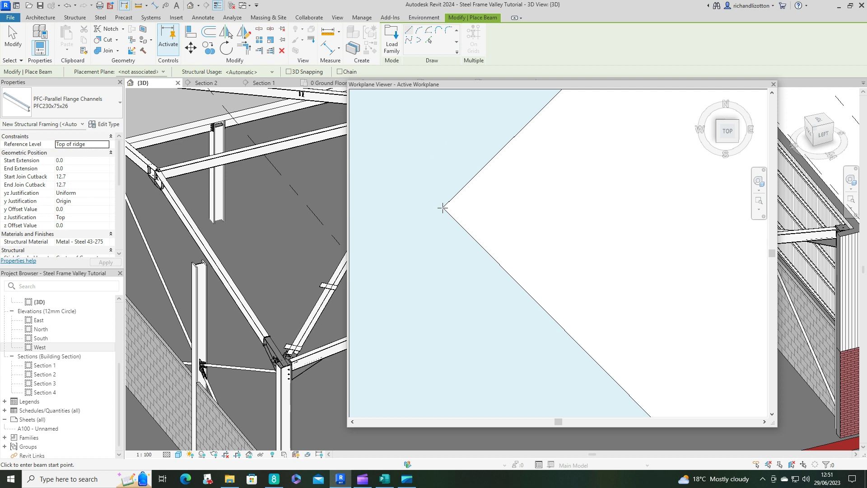
pyautogui.click(443, 208)
pyautogui.scroll(-6, 495, 246)
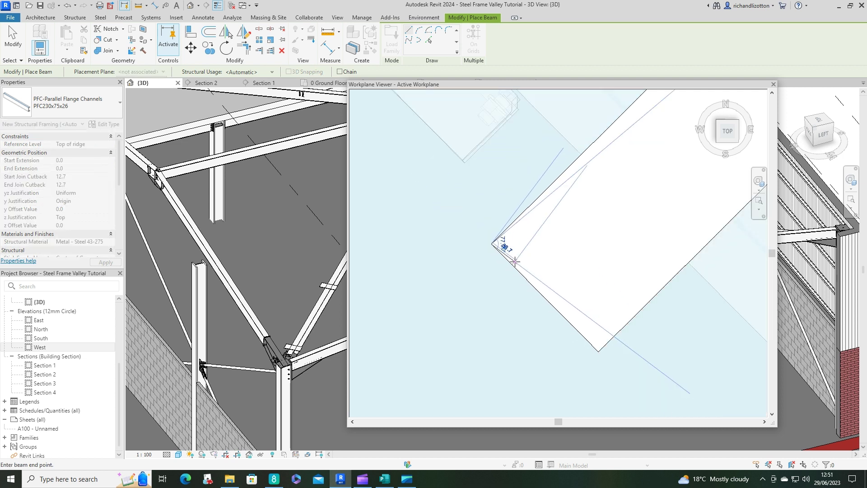
pyautogui.scroll(-5, 515, 275)
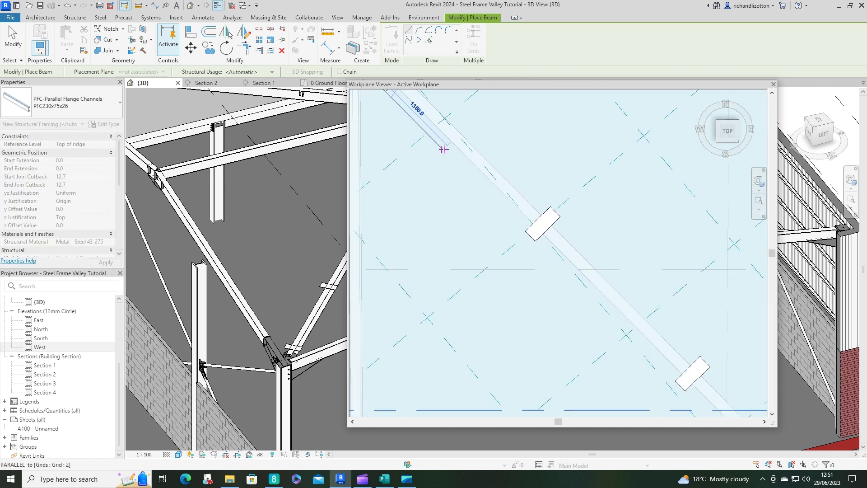
pyautogui.scroll(4, 604, 305)
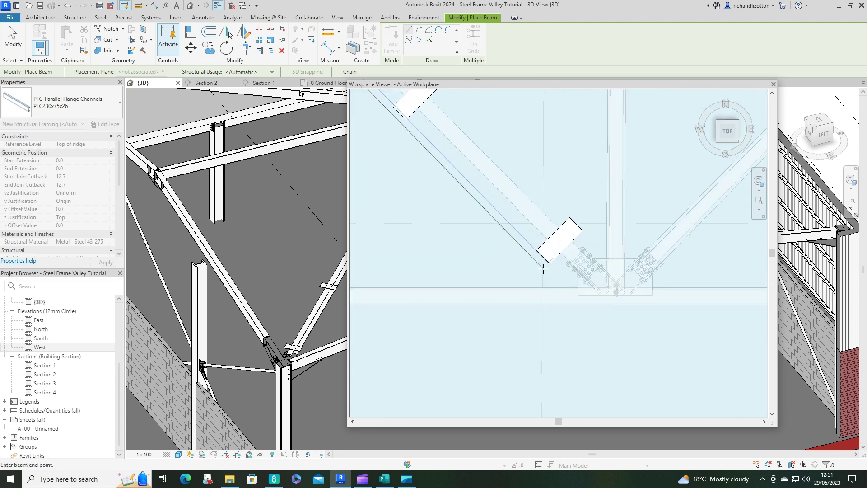
pyautogui.click(581, 287)
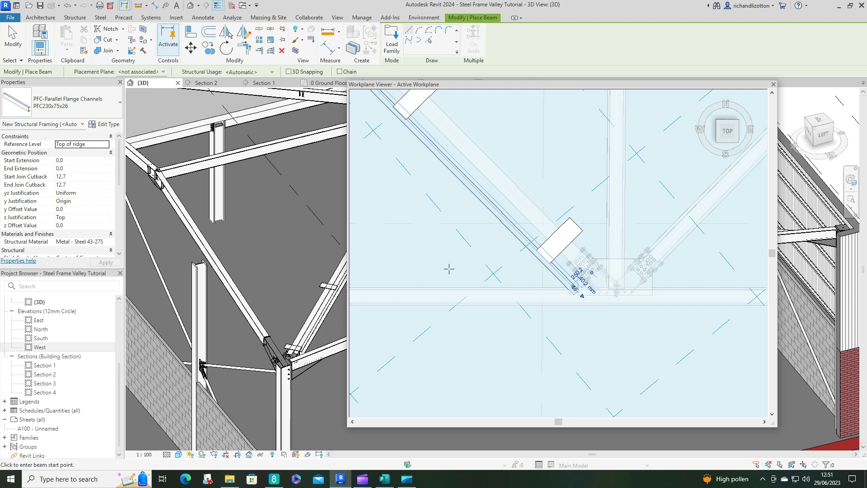
pyautogui.scroll(-5, 542, 299)
pyautogui.scroll(5, 458, 221)
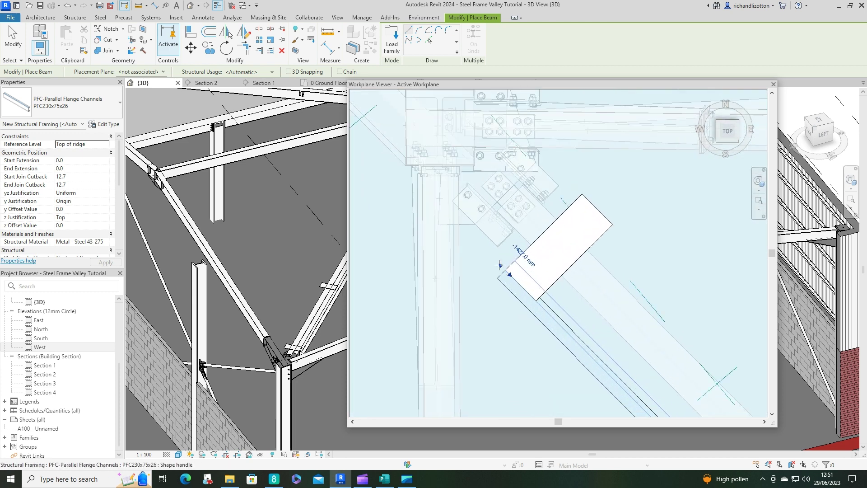
# Extend the channel's start end to the intersection and set its y Justification to Right.
pyautogui.press('Escape')
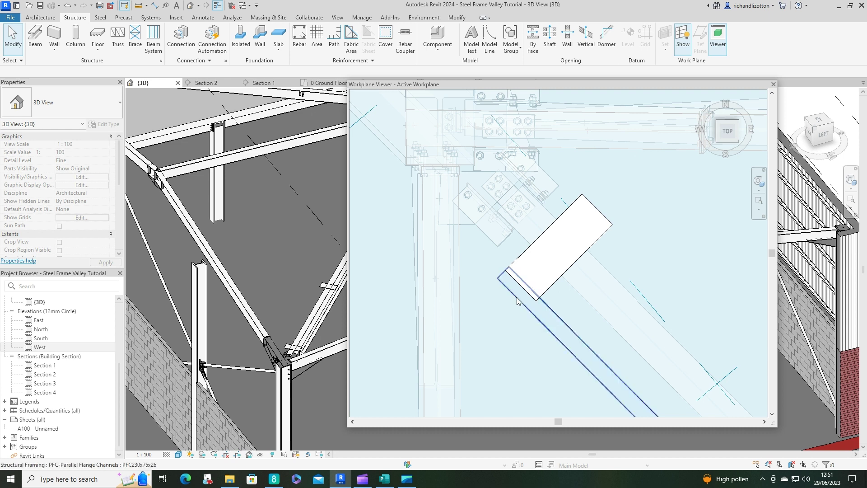
pyautogui.click(506, 272)
pyautogui.moveTo(495, 260); pyautogui.dragTo(442, 199)
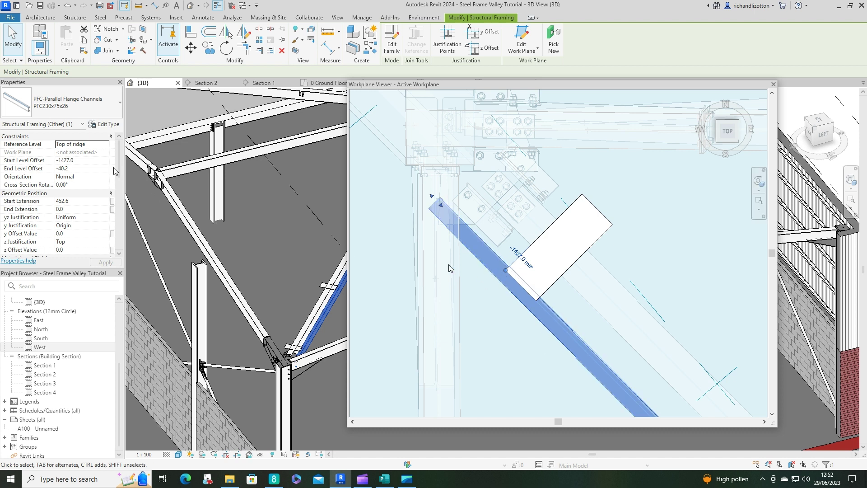
pyautogui.click(108, 227)
pyautogui.click(68, 254)
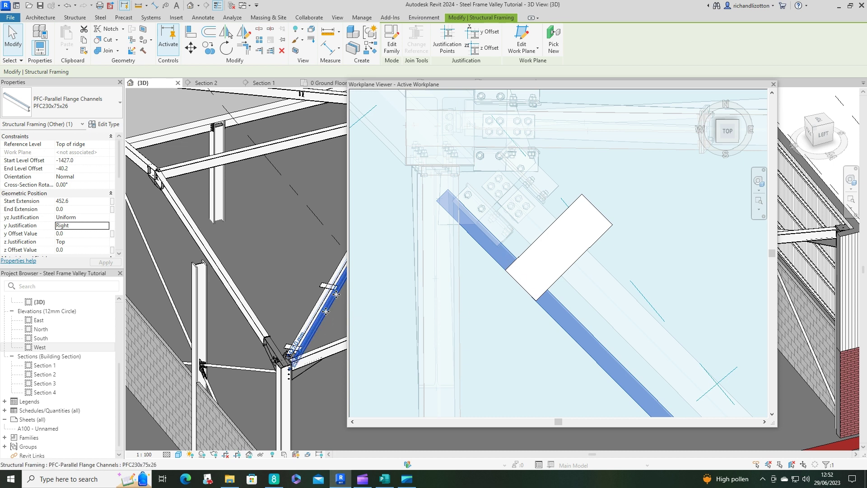
# Set the channel's z Justification to Bottom with a z Offset Value of 10.0.
pyautogui.moveTo(407, 87); pyautogui.dragTo(463, 89)
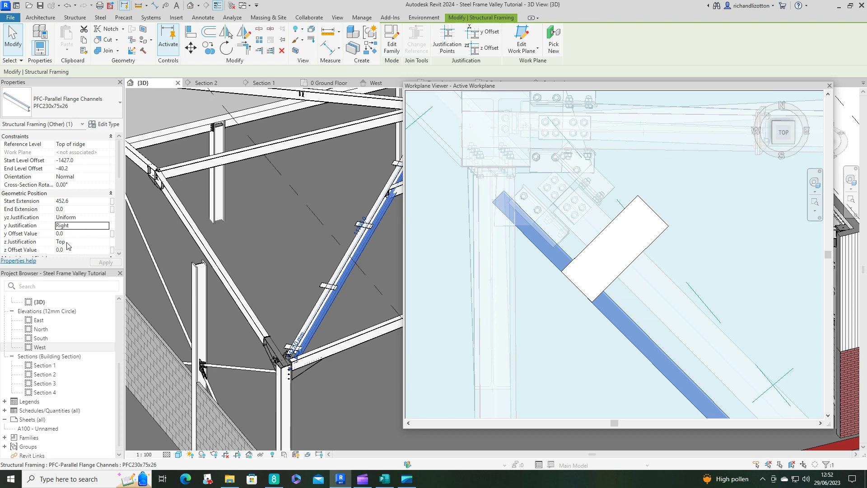
pyautogui.click(107, 244)
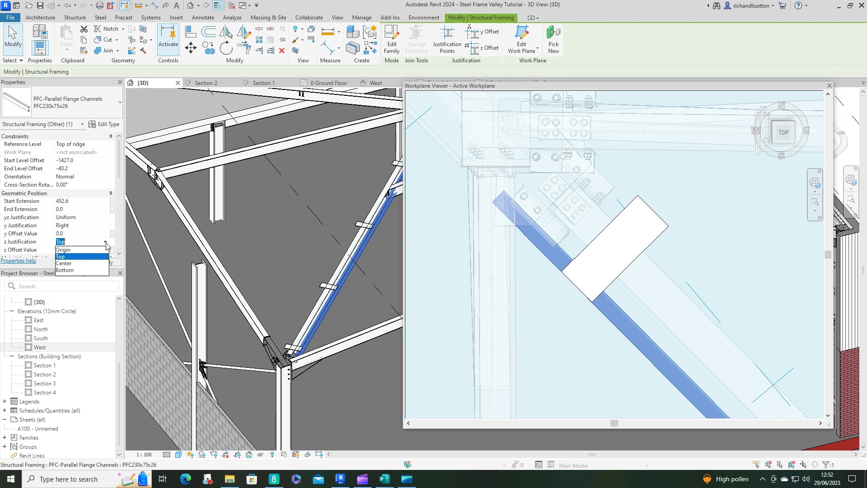
pyautogui.click(65, 270)
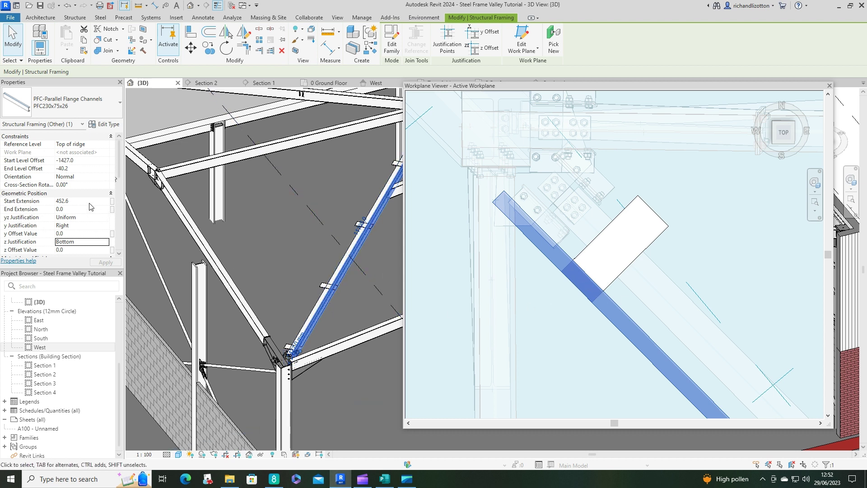
pyautogui.scroll(-1, 92, 207)
pyautogui.click(70, 234)
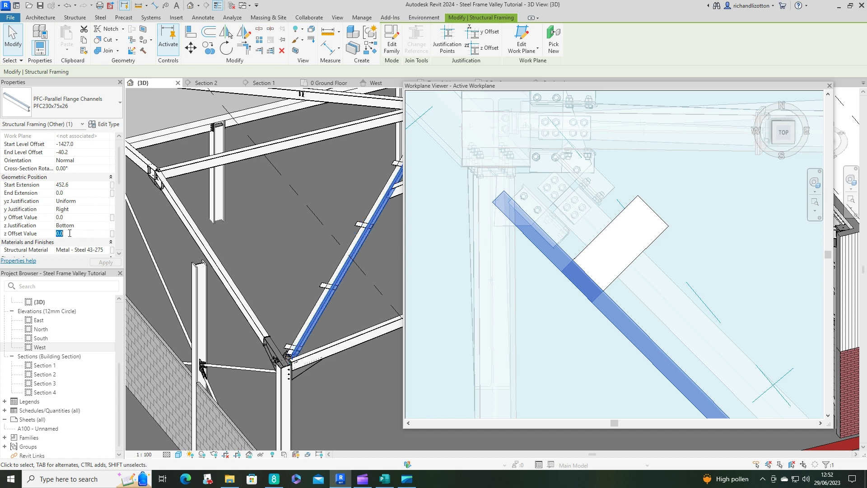
pyautogui.write('1')
pyautogui.press('Return')
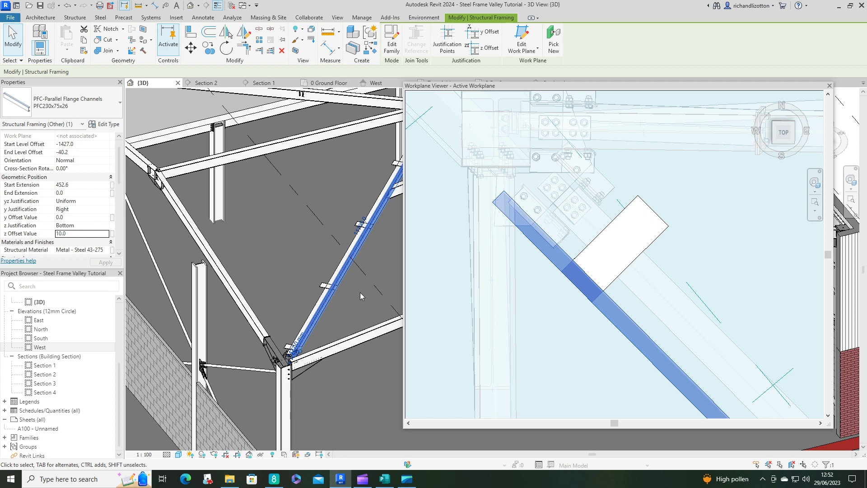
pyautogui.press('Escape')
# Mirror a copy of the channel purlin across the valley.
pyautogui.scroll(5, 355, 288)
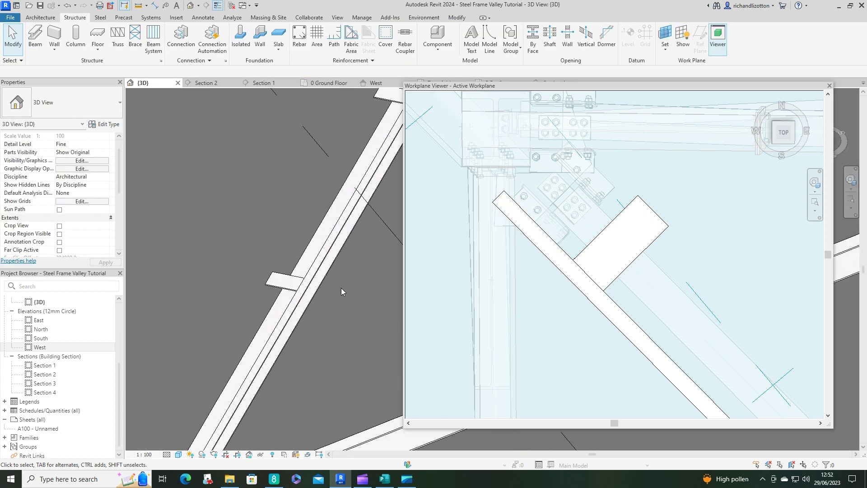
pyautogui.keyDown('shift'); pyautogui.moveTo(348, 331); pyautogui.dragTo(368, 246, button='middle'); pyautogui.keyUp('shift')
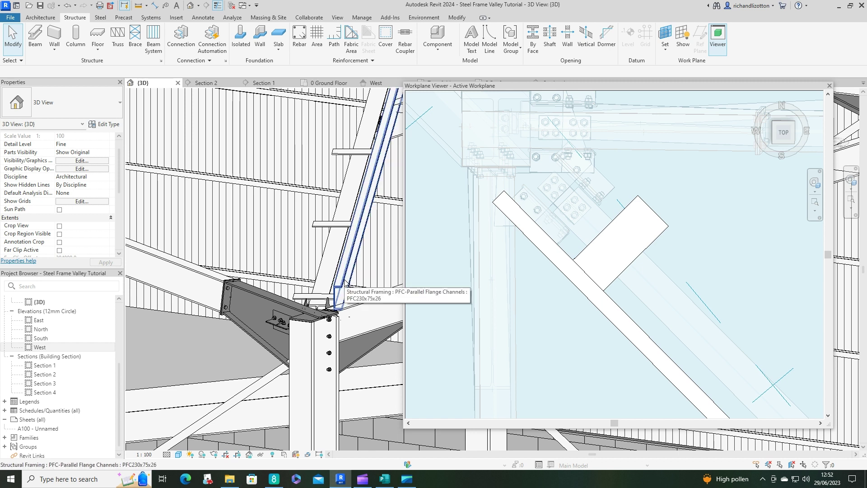
pyautogui.click(560, 274)
pyautogui.click(568, 280)
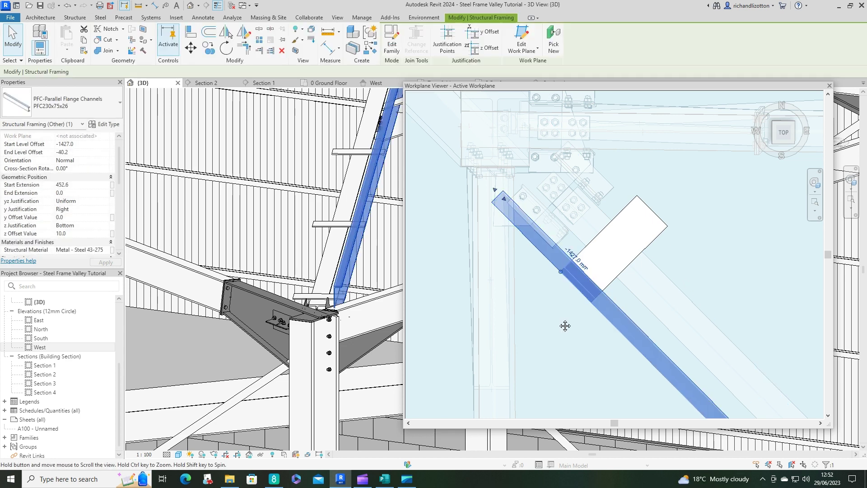
pyautogui.moveTo(565, 325); pyautogui.dragTo(487, 312, button='middle')
pyautogui.scroll(-2, 480, 305)
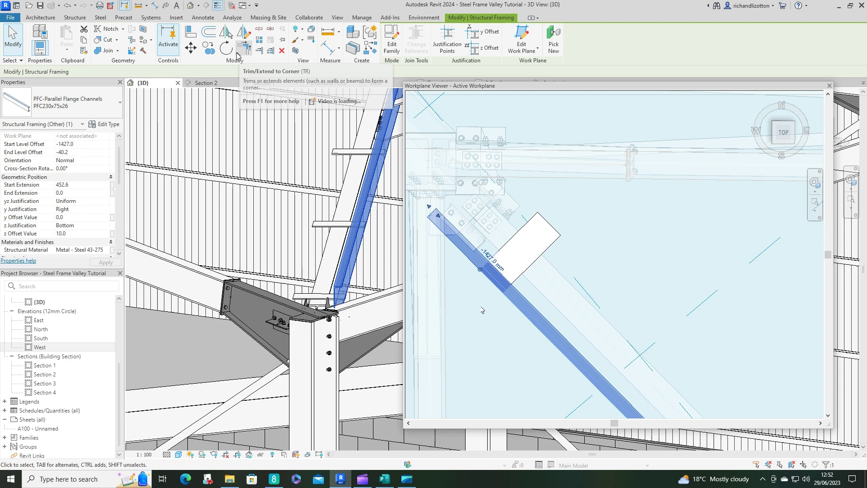
pyautogui.click(226, 34)
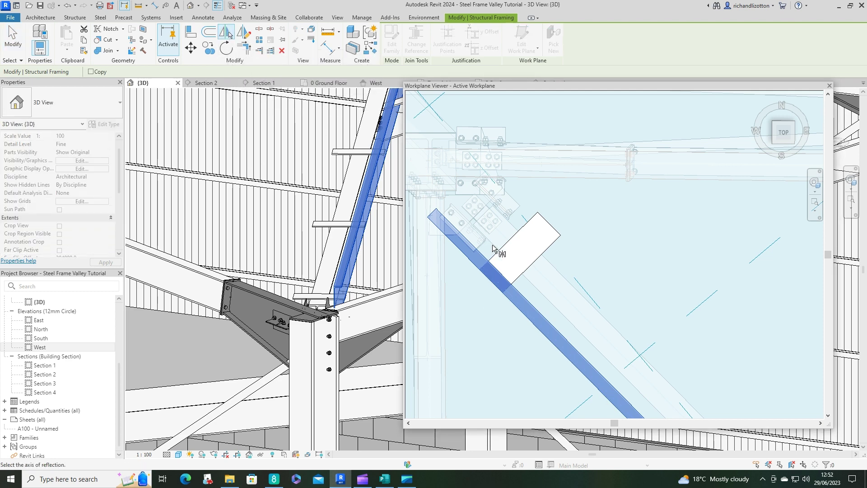
pyautogui.click(534, 286)
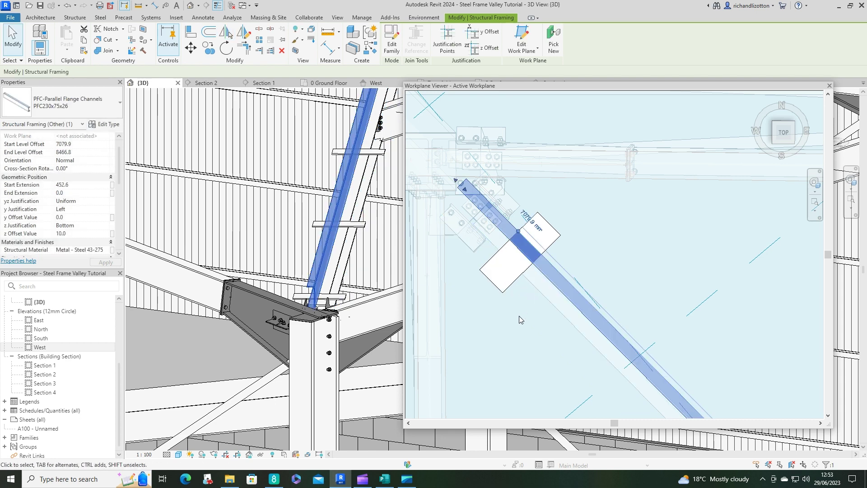
# Move the mirrored channel from the plate intersection to the plate corner.
pyautogui.click(191, 48)
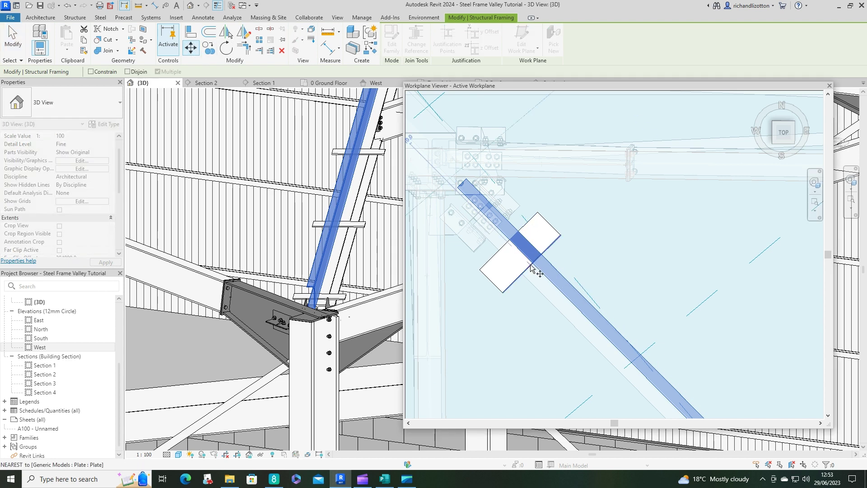
pyautogui.scroll(2, 534, 267)
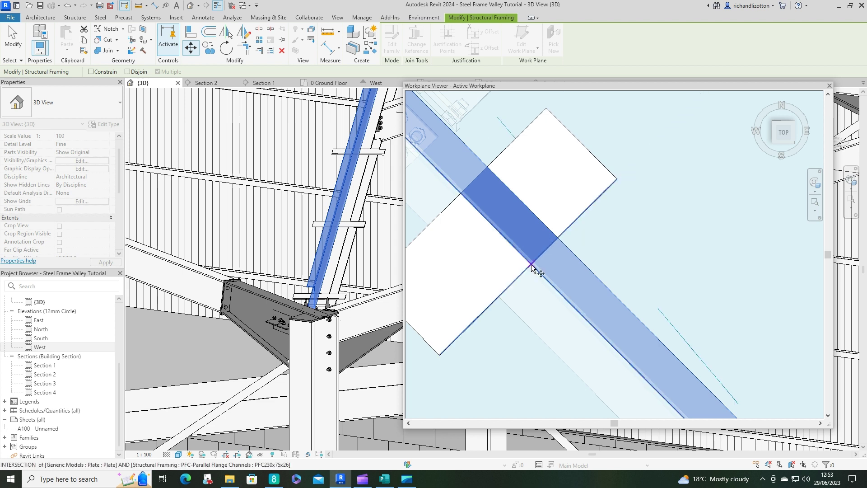
pyautogui.click(531, 267)
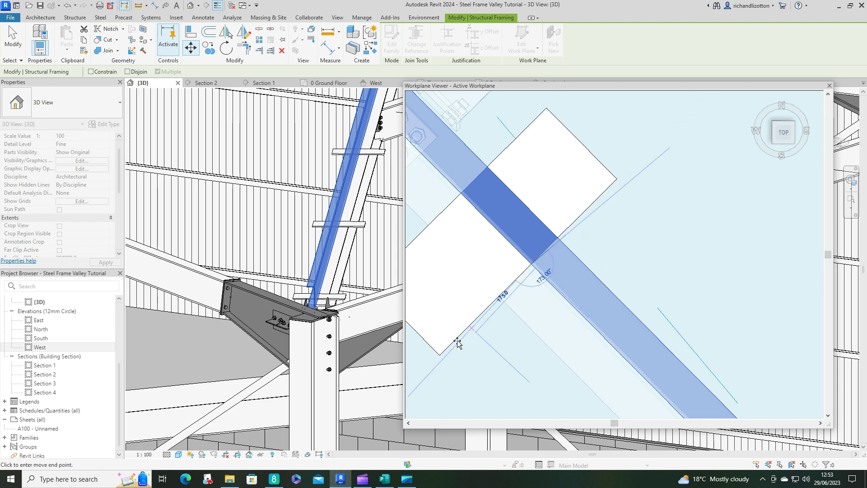
pyautogui.click(438, 355)
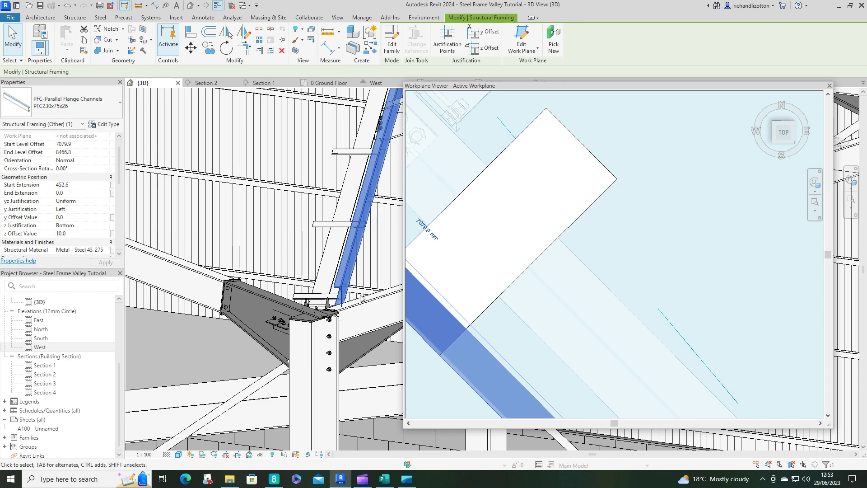
pyautogui.scroll(-2, 349, 290)
pyautogui.scroll(3, 343, 280)
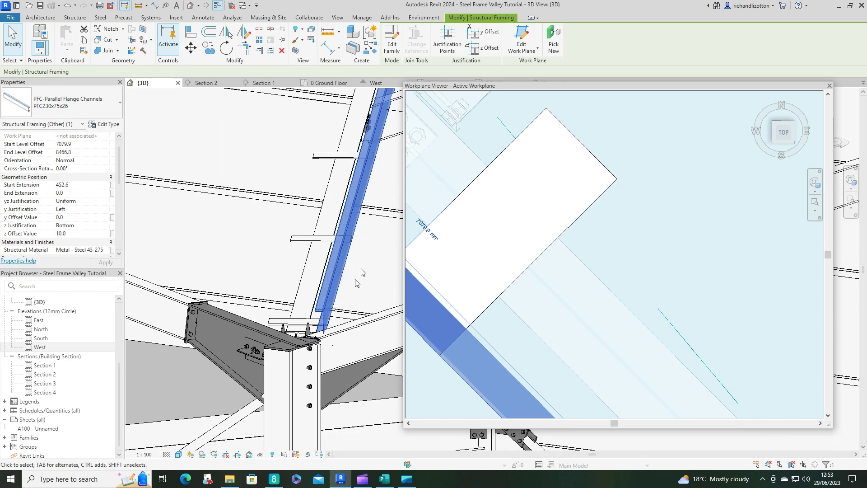
pyautogui.press('Escape')
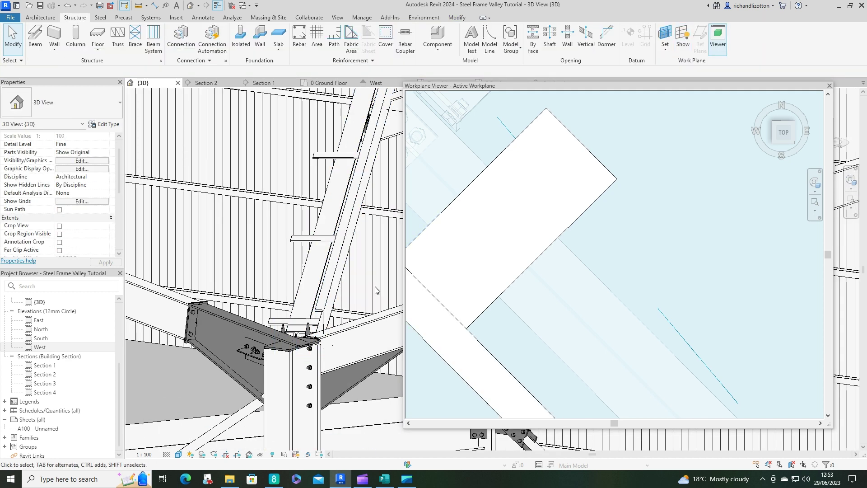
pyautogui.moveTo(376, 291)
pyautogui.keyDown('shift'); pyautogui.mouseDown(button='middle')
pyautogui.moveTo(363, 286)
pyautogui.moveTo(390, 288)
pyautogui.mouseUp(button='middle'); pyautogui.keyUp('shift')
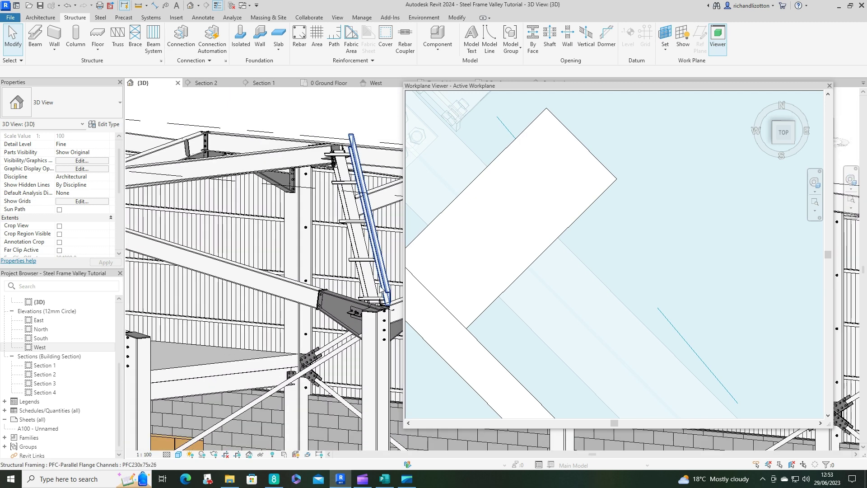
pyautogui.scroll(-3, 637, 305)
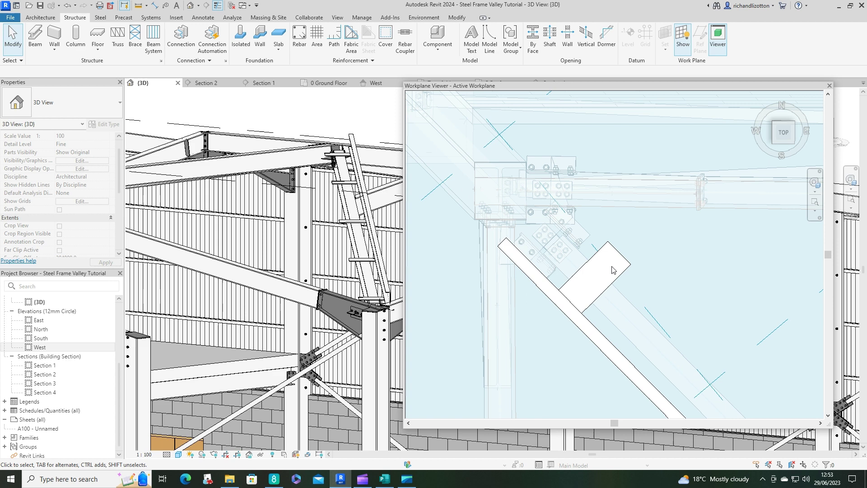
pyautogui.scroll(-3, 646, 281)
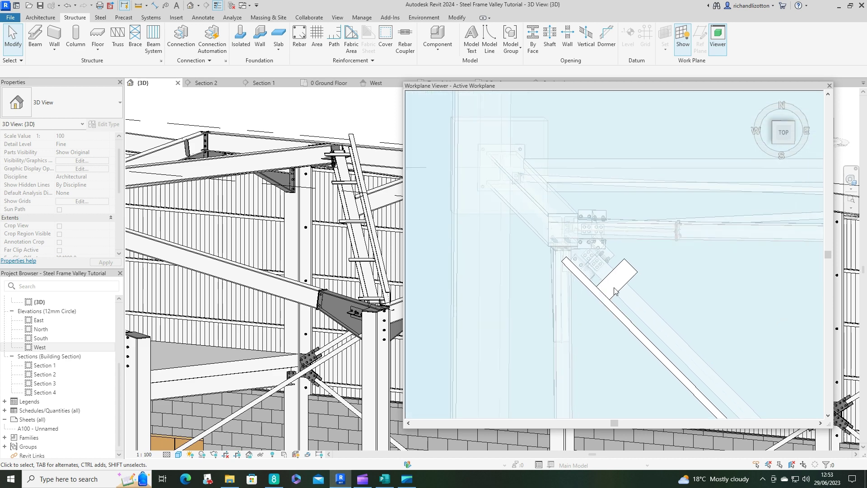
# Drag the mirrored channel's start back to the valley connection, shortening its start extension to 292.5.
pyautogui.click(577, 280)
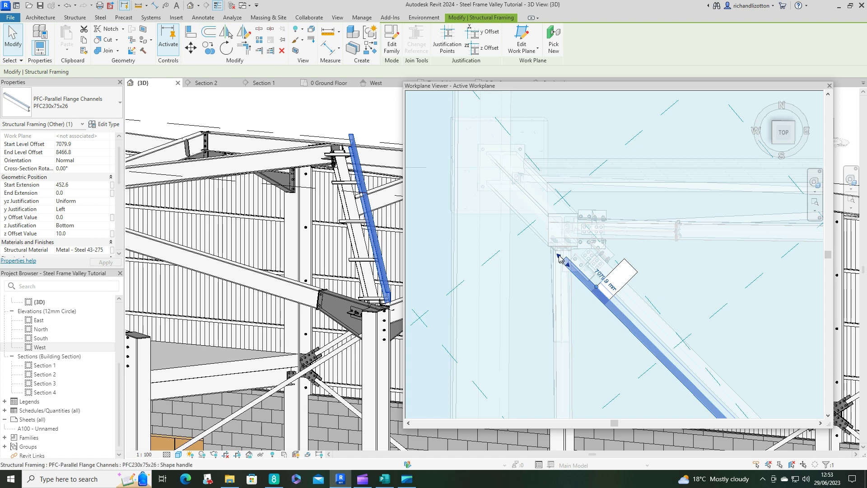
pyautogui.moveTo(559, 258); pyautogui.dragTo(583, 280)
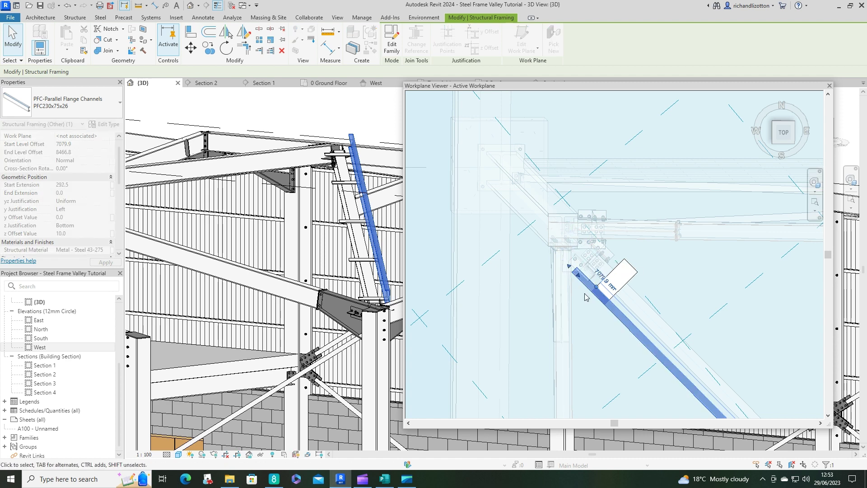
pyautogui.click(619, 353)
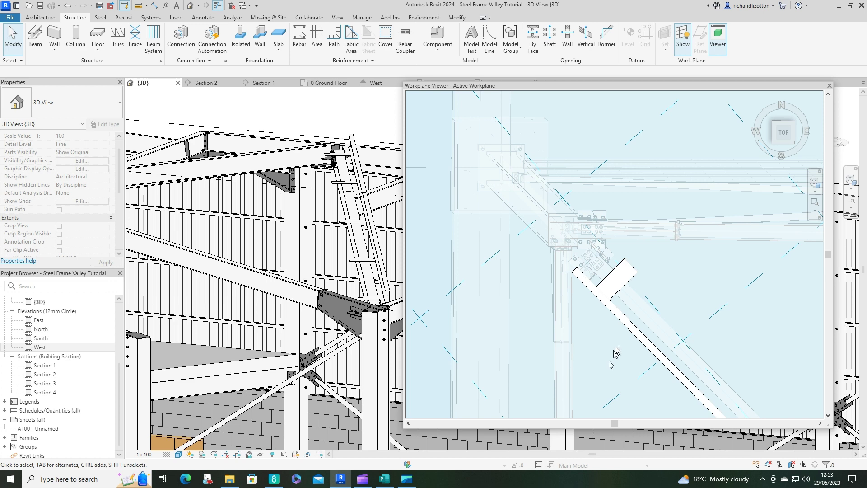
pyautogui.scroll(-5, 616, 353)
pyautogui.moveTo(617, 340); pyautogui.dragTo(508, 203, button='middle')
pyautogui.moveTo(684, 311); pyautogui.dragTo(614, 292, button='middle')
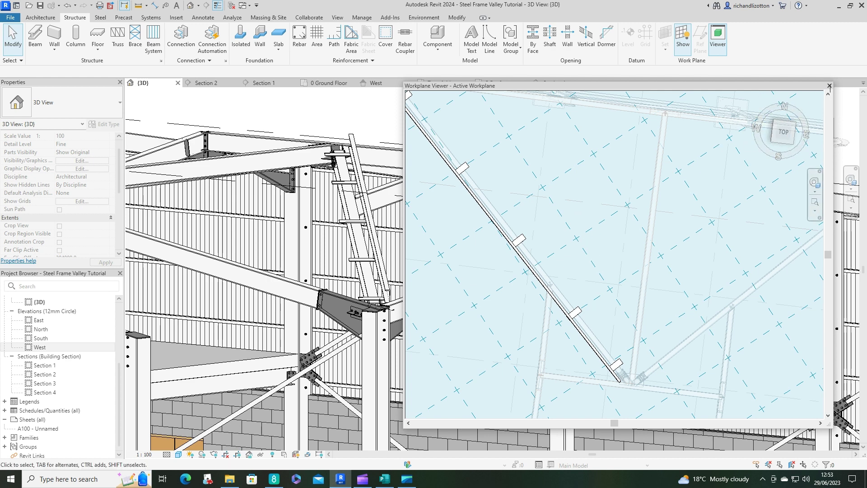
# Close the Workplane Viewer, set the work plane to Level : 0 Ground Floor, and select the PFC230x75x26 channel.
pyautogui.click(828, 85)
pyautogui.click(665, 48)
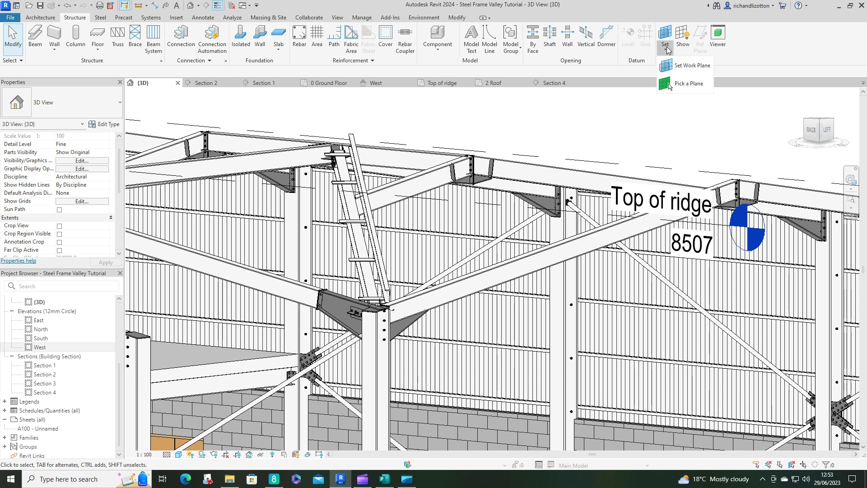
pyautogui.click(694, 67)
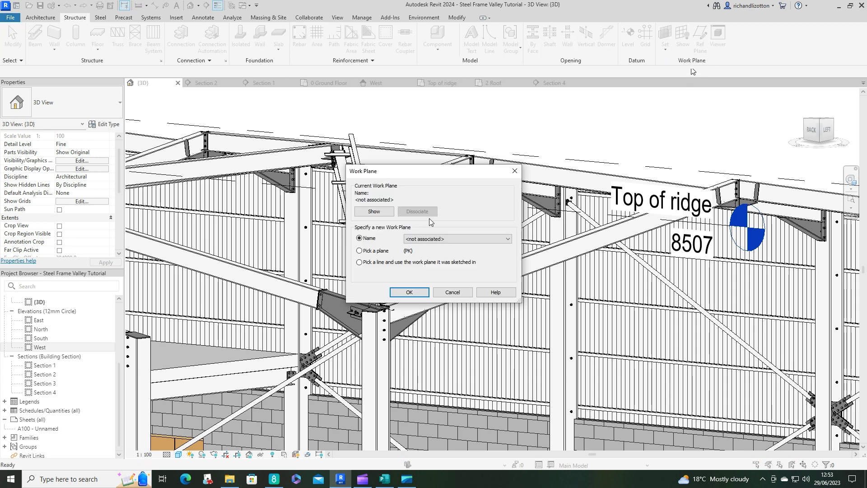
pyautogui.click(427, 238)
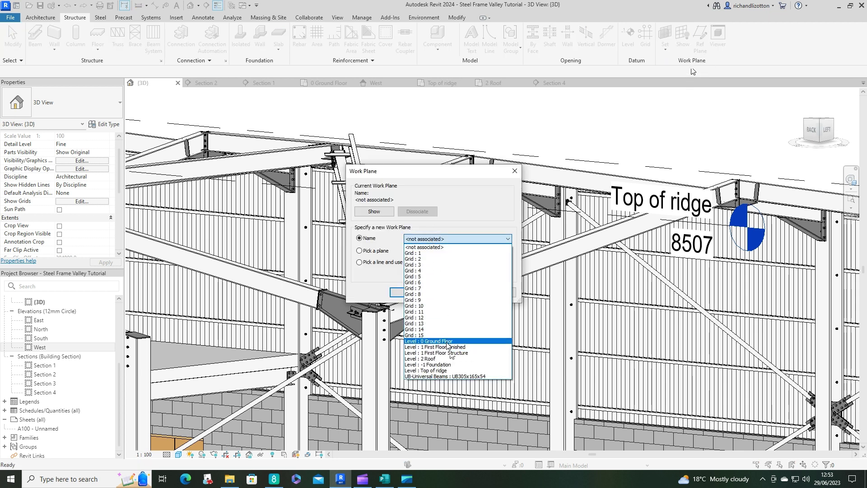
pyautogui.click(448, 342)
pyautogui.click(410, 294)
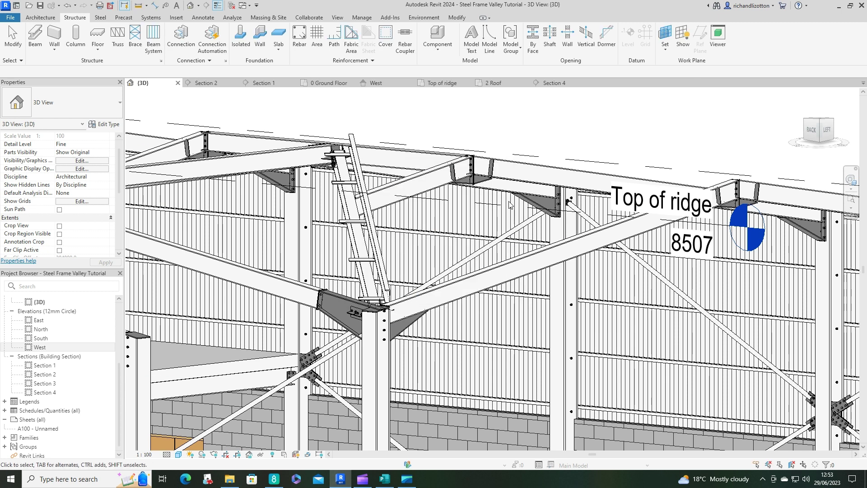
pyautogui.scroll(-3, 509, 205)
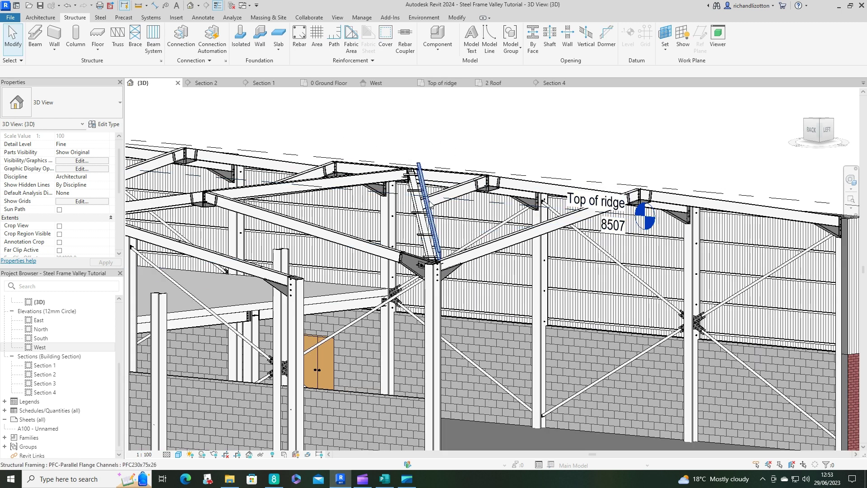
pyautogui.click(431, 204)
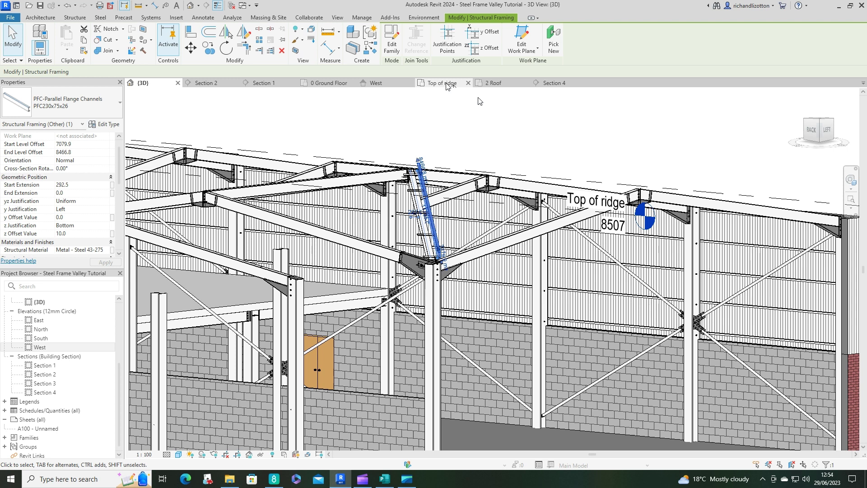
# Launch the Beam System tool with the BS shortcut to begin sketching its boundary.
pyautogui.scroll(5, 424, 213)
pyautogui.press('b')
pyautogui.press('s')
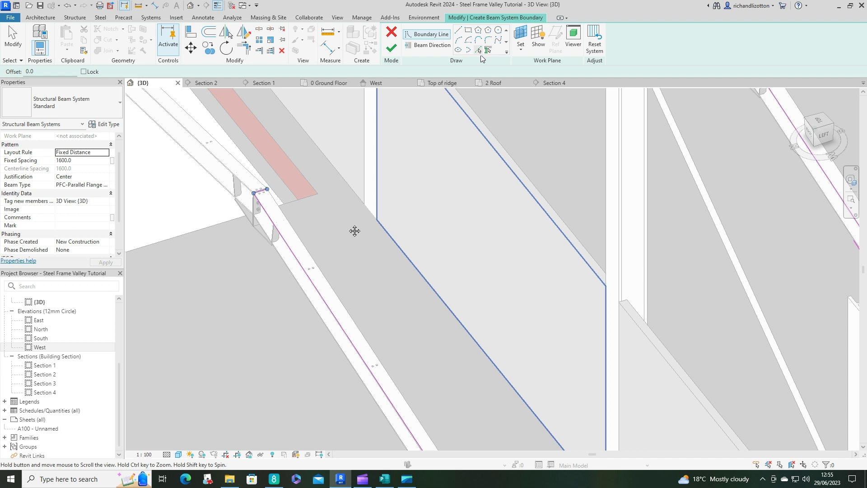
# Pick the valley rafter edge as a new beam system boundary line.
pyautogui.moveTo(354, 231); pyautogui.dragTo(321, 219, button='middle')
pyautogui.scroll(-3, 321, 219)
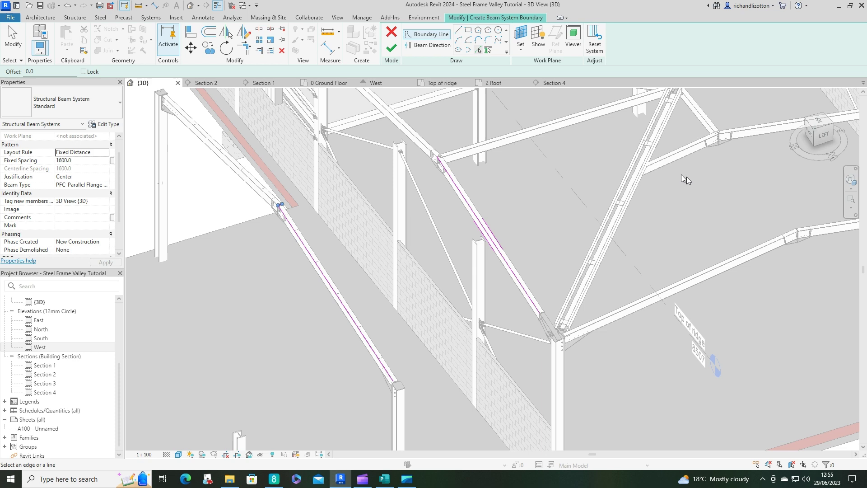
pyautogui.scroll(3, 599, 206)
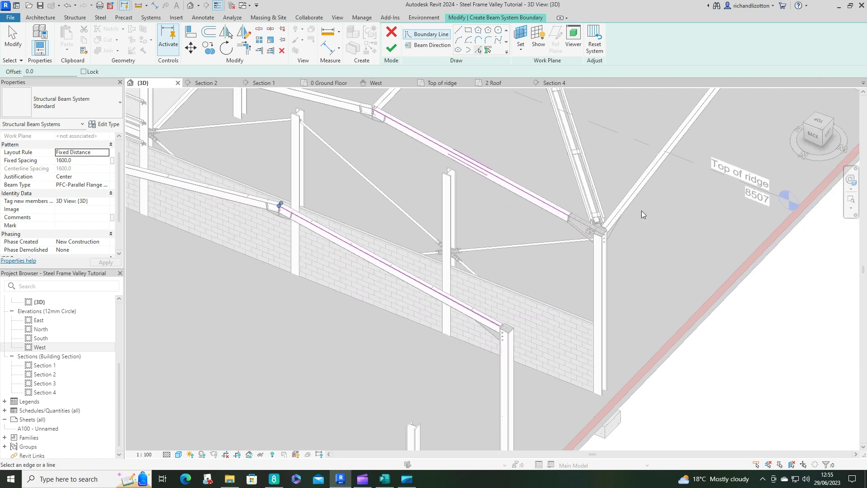
pyautogui.moveTo(588, 215); pyautogui.dragTo(535, 223, button='middle')
pyautogui.scroll(5, 534, 224)
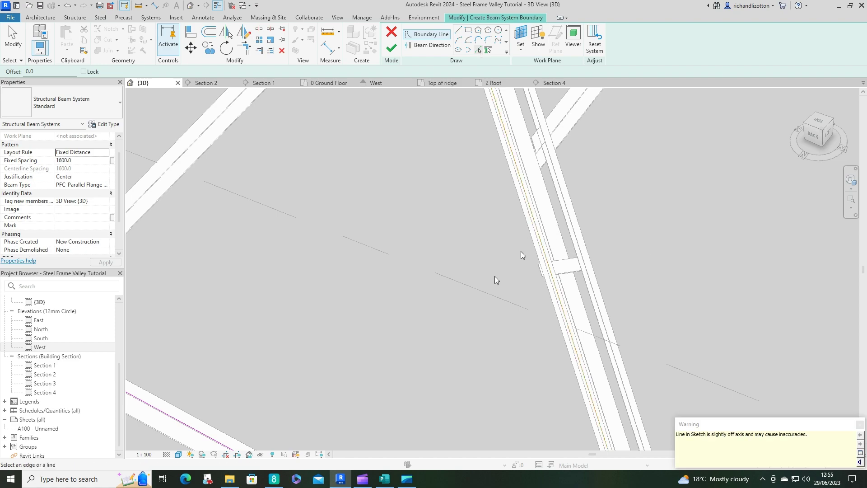
pyautogui.keyDown('shift'); pyautogui.moveTo(521, 251); pyautogui.dragTo(569, 206, button='middle'); pyautogui.keyUp('shift')
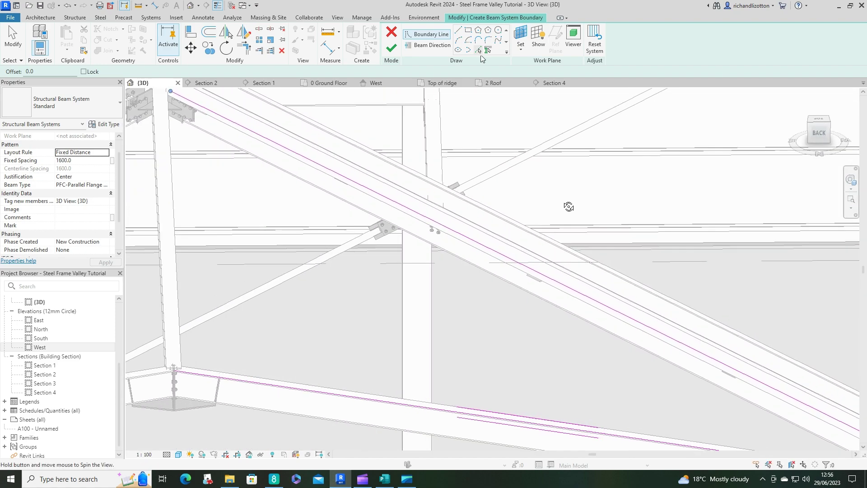
pyautogui.click(568, 271)
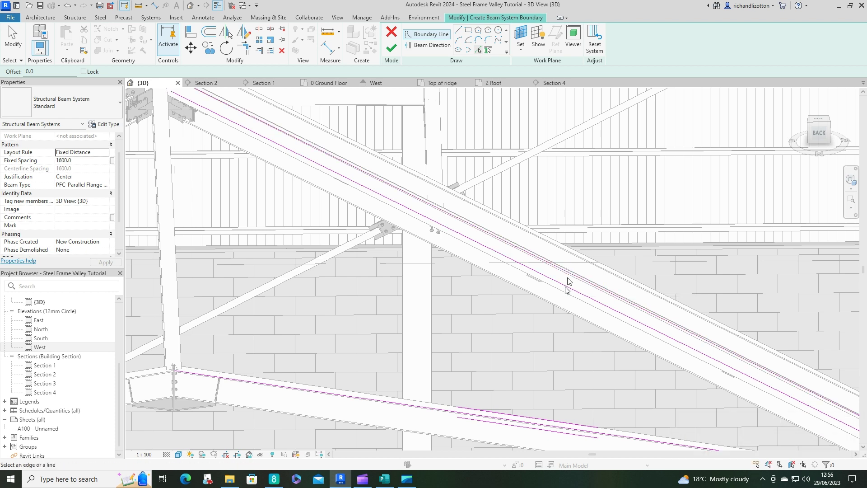
# Delete the duplicate lower boundary line picked on the same beam.
pyautogui.keyDown('shift'); pyautogui.moveTo(552, 298); pyautogui.dragTo(525, 301, button='middle'); pyautogui.keyUp('shift')
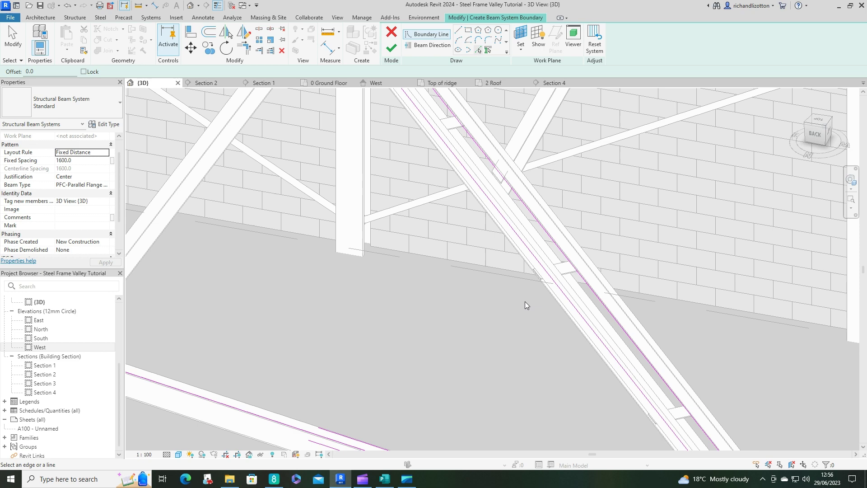
pyautogui.press('Escape')
pyautogui.click(548, 300)
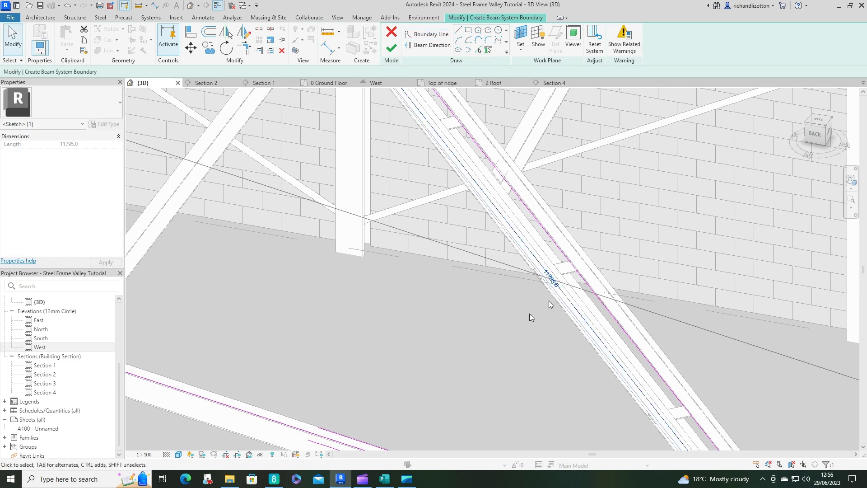
pyautogui.press('Delete')
pyautogui.scroll(-4, 529, 313)
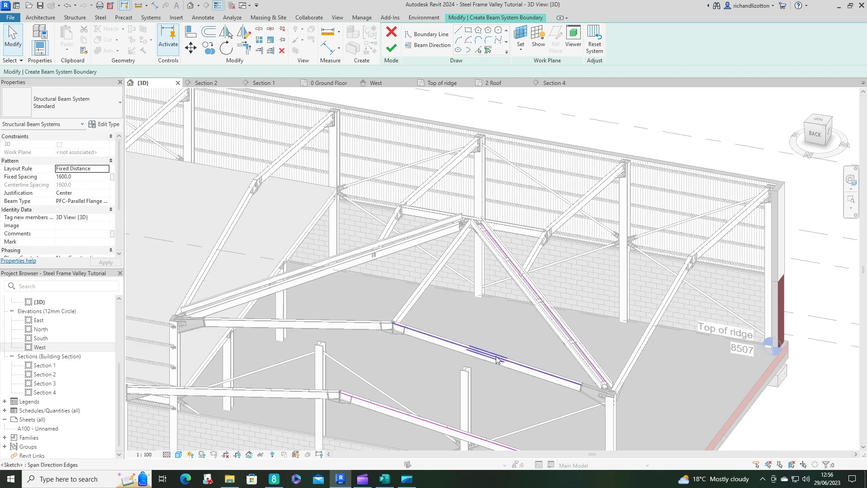
pyautogui.click(497, 358)
pyautogui.click(508, 331)
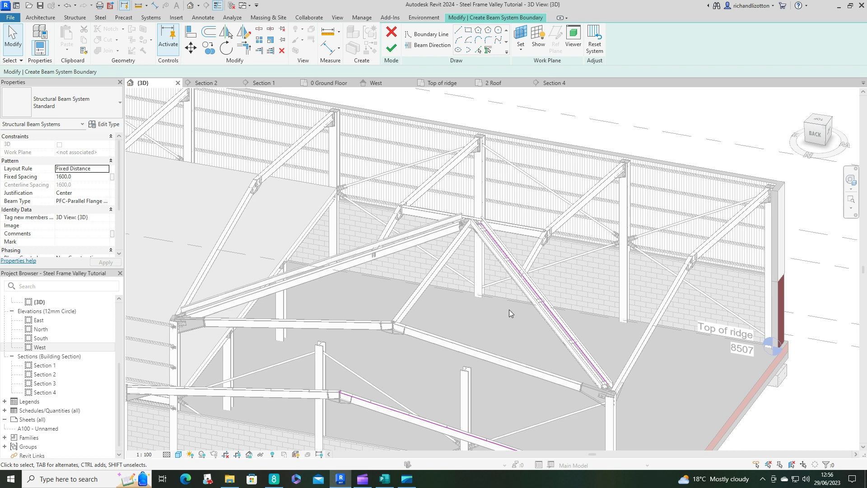
pyautogui.keyDown('shift'); pyautogui.moveTo(508, 310); pyautogui.dragTo(530, 343, button='middle'); pyautogui.keyUp('shift')
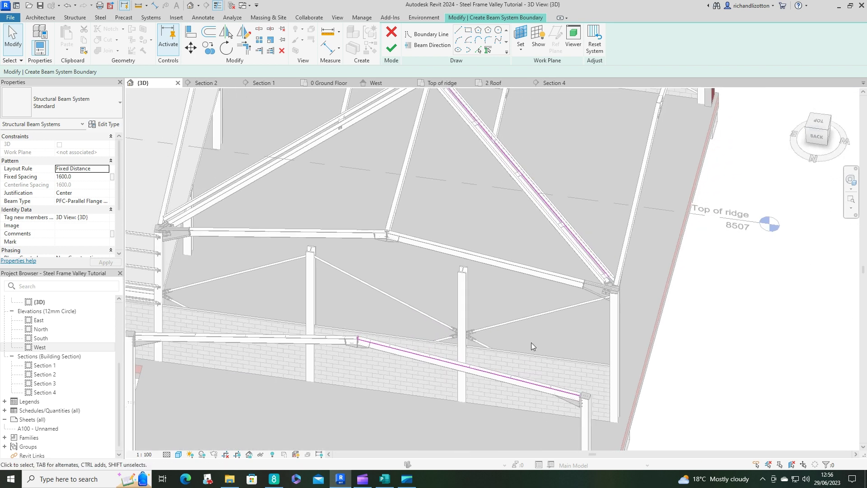
# Pick the missing edge of the upper framing as a boundary line.
pyautogui.click(487, 50)
pyautogui.scroll(4, 585, 398)
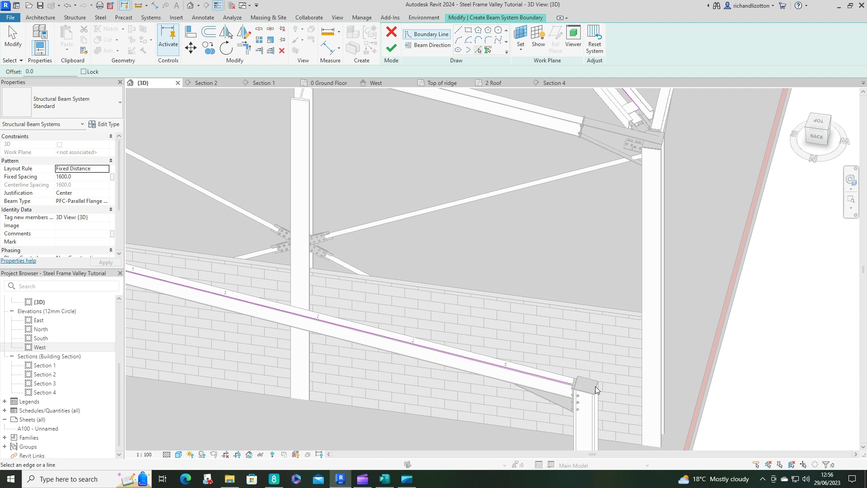
pyautogui.scroll(-3, 613, 297)
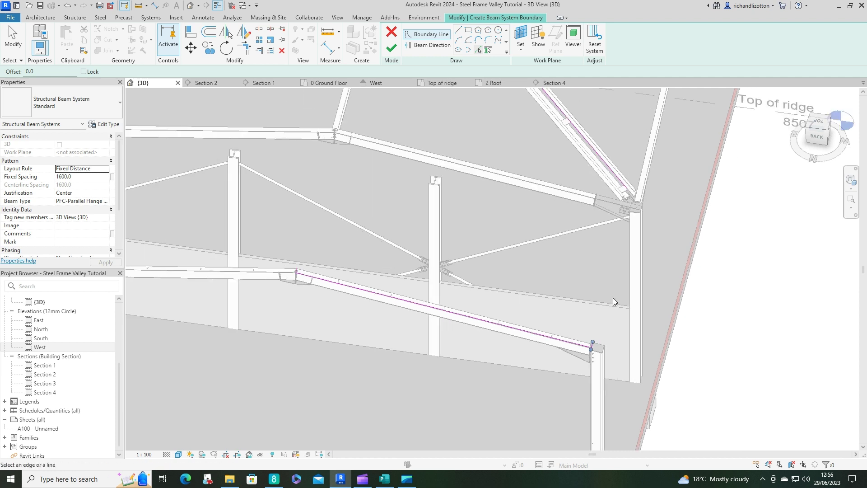
pyautogui.moveTo(633, 275); pyautogui.dragTo(623, 328, button='middle')
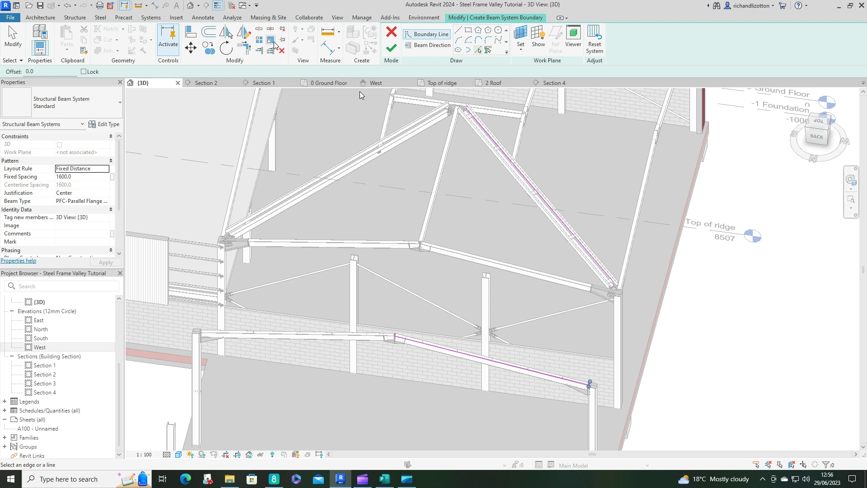
# Trim boundary lines to corners at the upper beam and the diagonal-to-lower-line junction.
pyautogui.click(244, 53)
pyautogui.scroll(1, 406, 335)
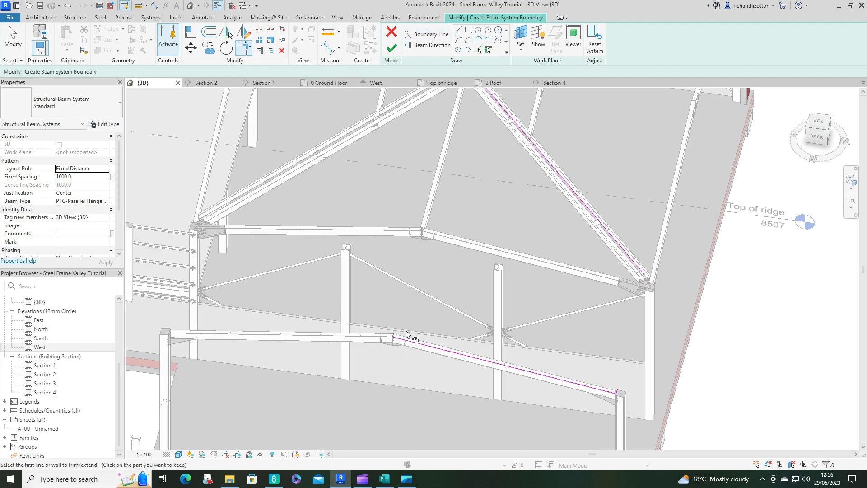
pyautogui.scroll(1, 619, 395)
pyautogui.click(620, 392)
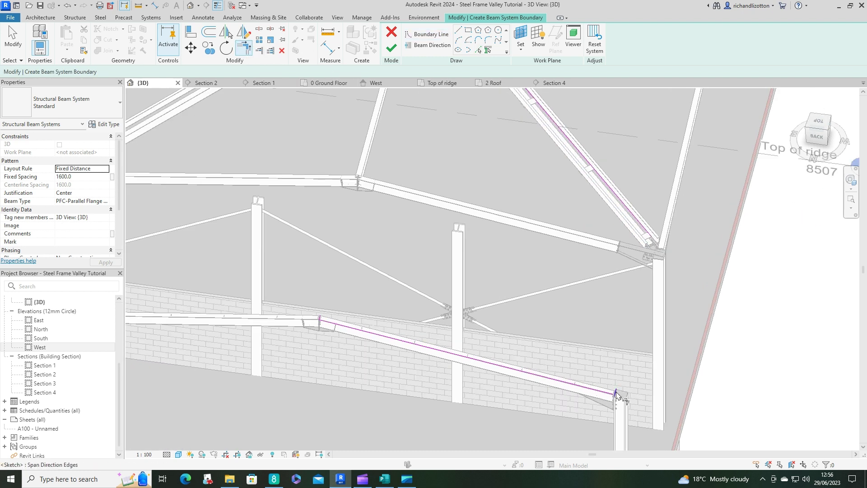
pyautogui.click(639, 227)
pyautogui.click(624, 369)
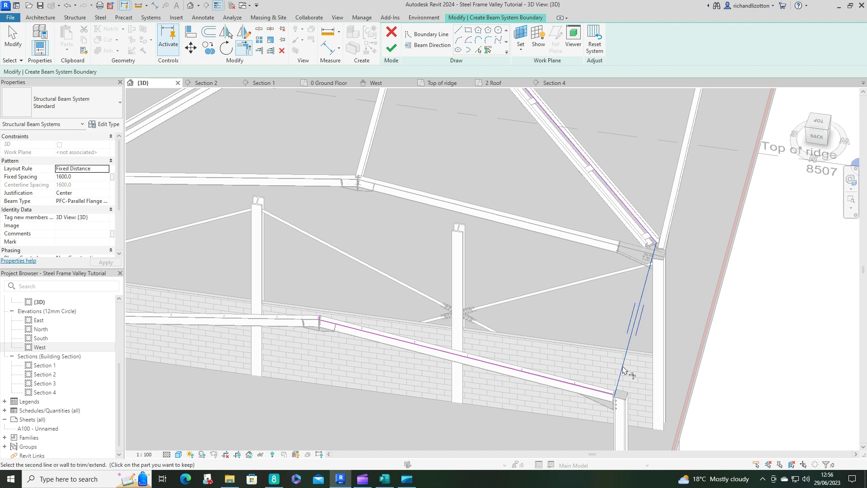
pyautogui.click(590, 391)
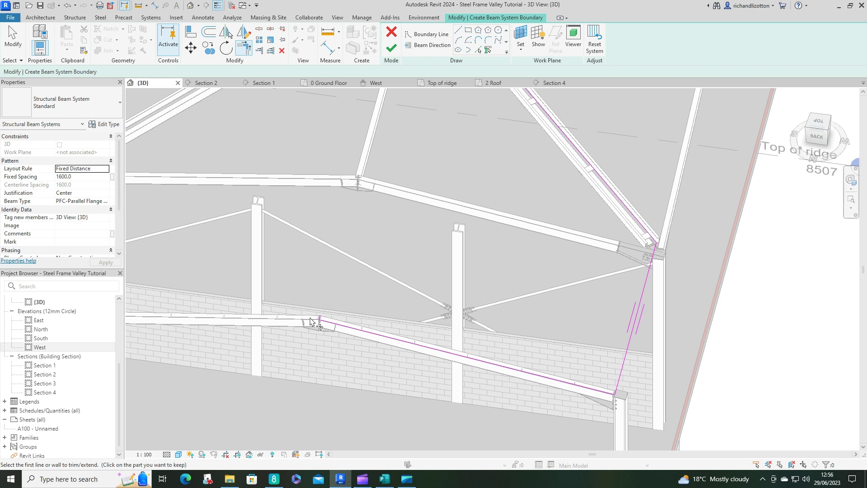
# Extend the short line at the left beam junction to meet the upper rafter line.
pyautogui.scroll(2, 311, 321)
pyautogui.scroll(2, 310, 321)
pyautogui.click(338, 323)
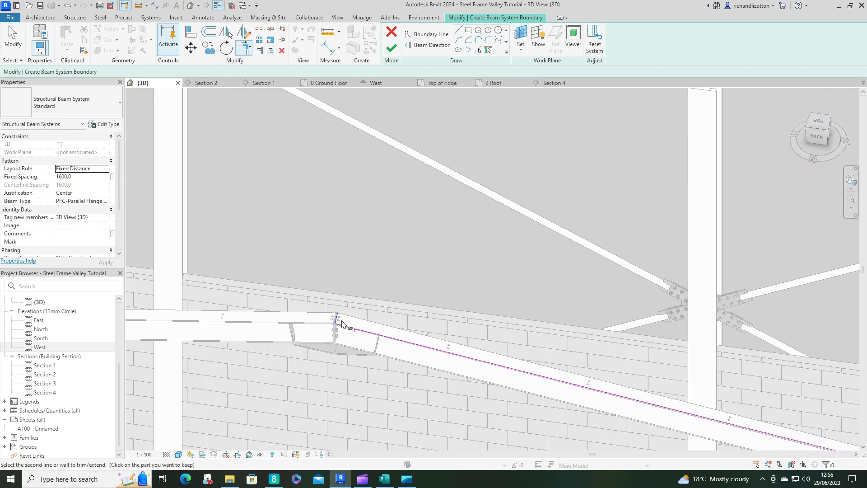
pyautogui.scroll(3, 339, 321)
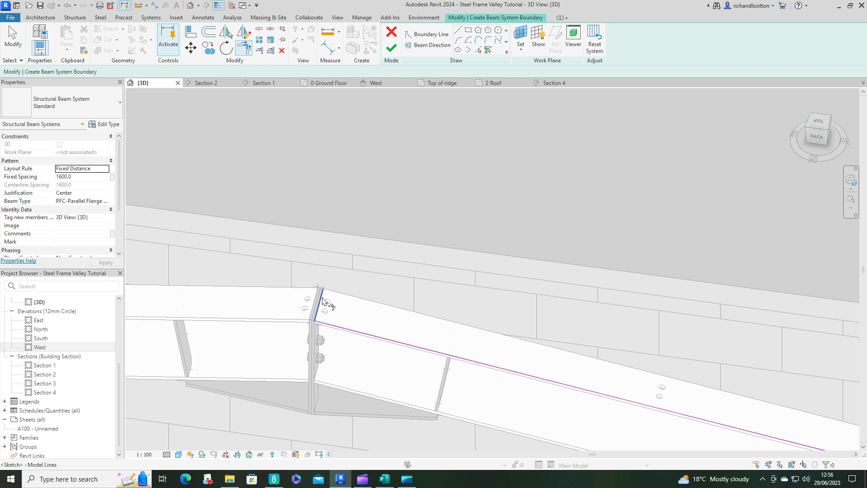
pyautogui.scroll(-2, 323, 300)
pyautogui.scroll(-4, 322, 300)
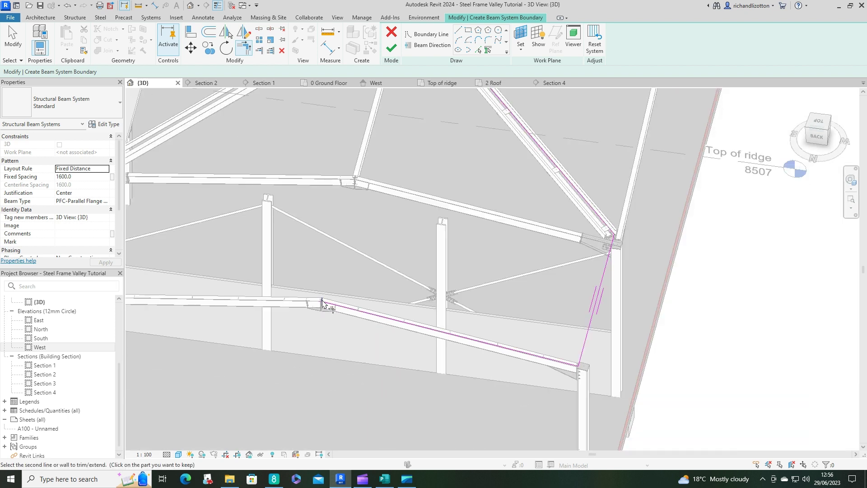
pyautogui.click(514, 119)
# Check the joined boundary from another angle and finish trimming corners.
pyautogui.scroll(-6, 411, 217)
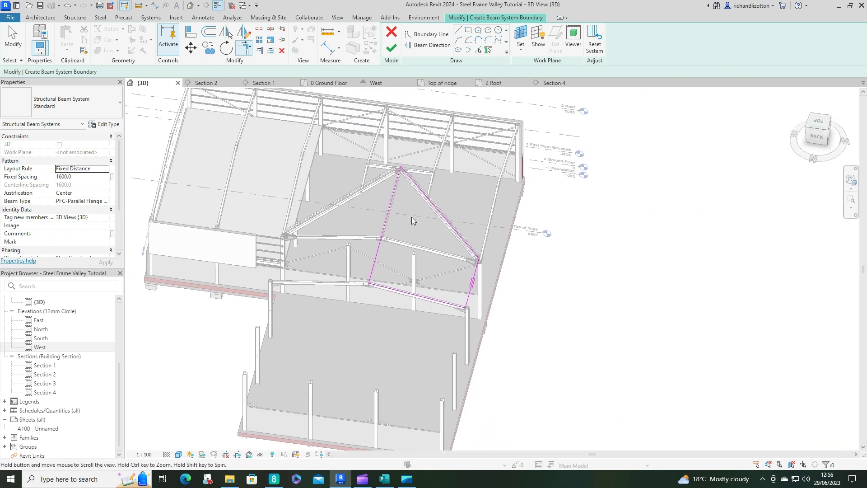
pyautogui.moveTo(445, 225)
pyautogui.keyDown('shift'); pyautogui.mouseDown(button='middle')
pyautogui.moveTo(319, 246)
pyautogui.moveTo(334, 239)
pyautogui.mouseUp(button='middle'); pyautogui.keyUp('shift')
pyautogui.scroll(5, 356, 246)
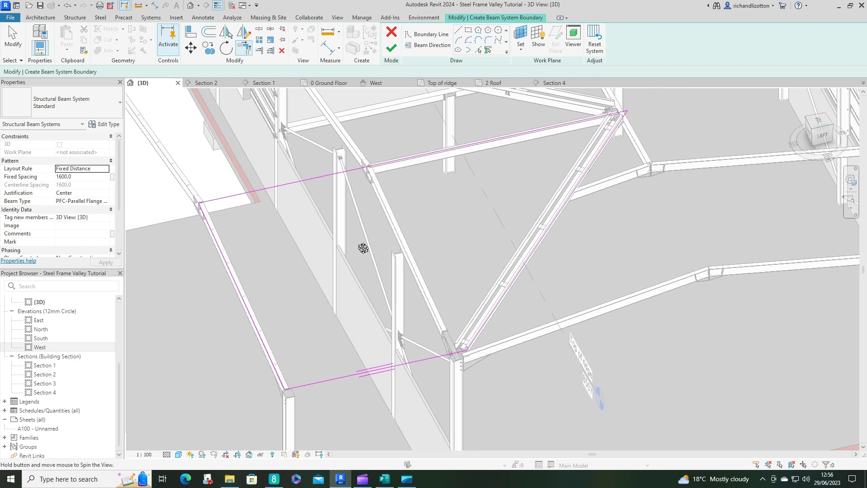
pyautogui.keyDown('shift'); pyautogui.moveTo(454, 298); pyautogui.dragTo(492, 287, button='middle'); pyautogui.keyUp('shift')
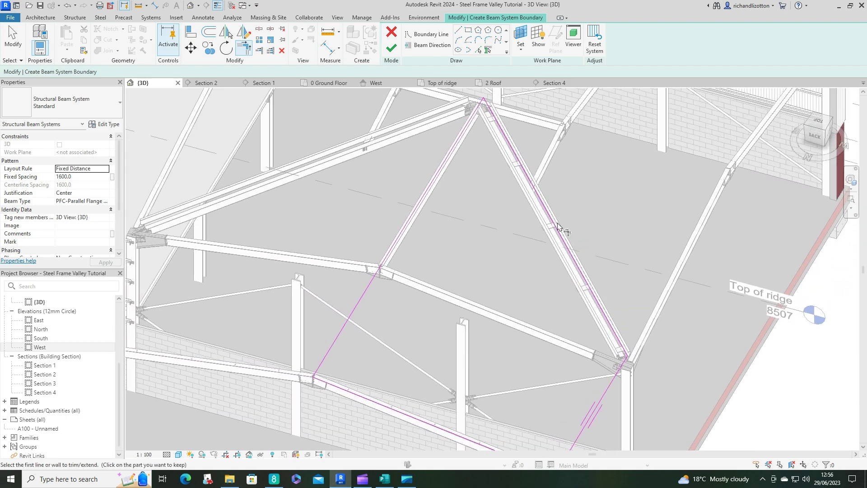
pyautogui.press('Escape')
pyautogui.press('Escape')
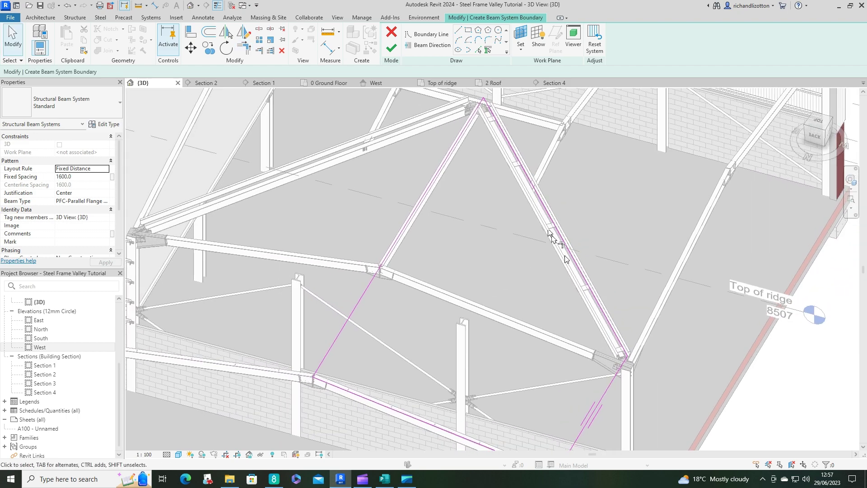
# Nudge the boundary line along the vertical beam slightly to the left.
pyautogui.keyDown('shift'); pyautogui.moveTo(556, 239); pyautogui.dragTo(522, 230, button='middle'); pyautogui.keyUp('shift')
pyautogui.scroll(5, 554, 196)
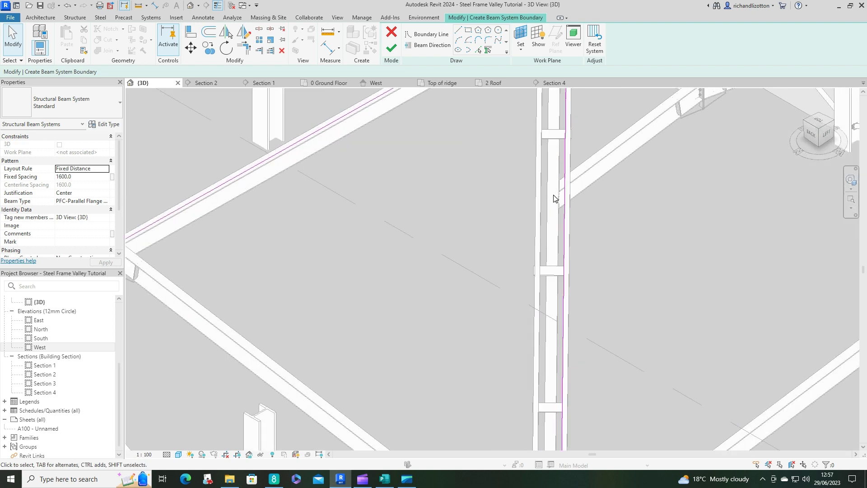
pyautogui.scroll(-5, 555, 199)
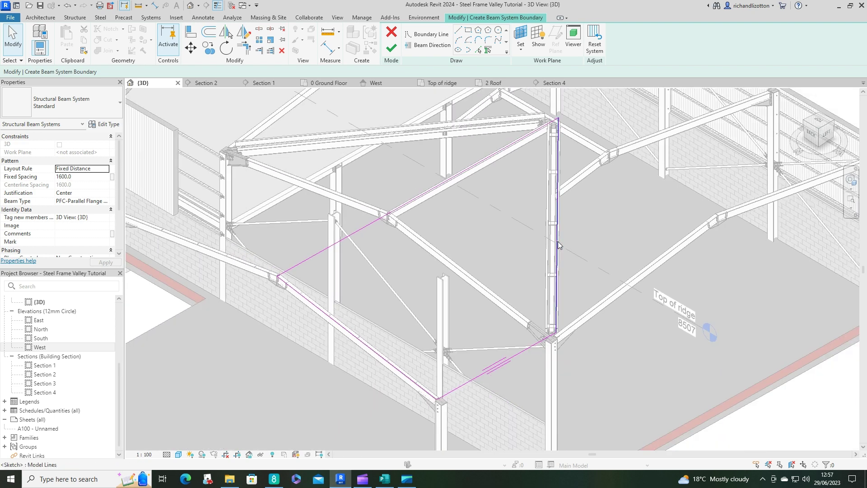
pyautogui.click(558, 245)
pyautogui.moveTo(558, 246); pyautogui.dragTo(548, 248)
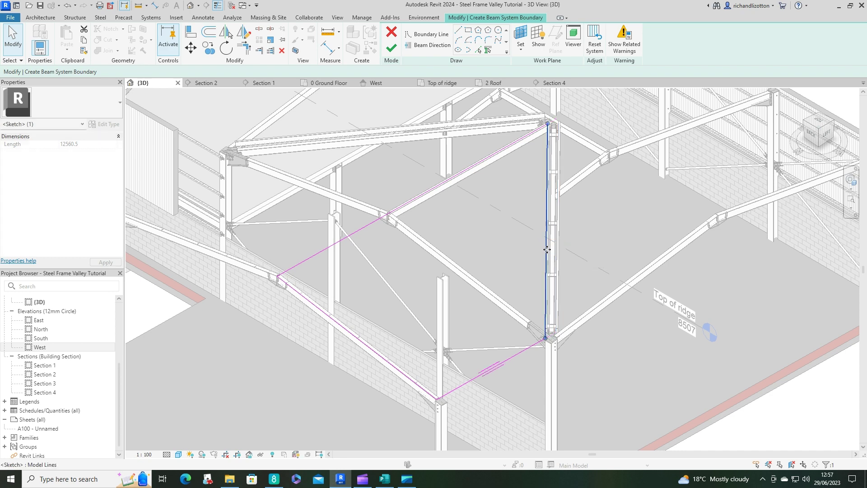
pyautogui.click(582, 263)
pyautogui.scroll(5, 544, 222)
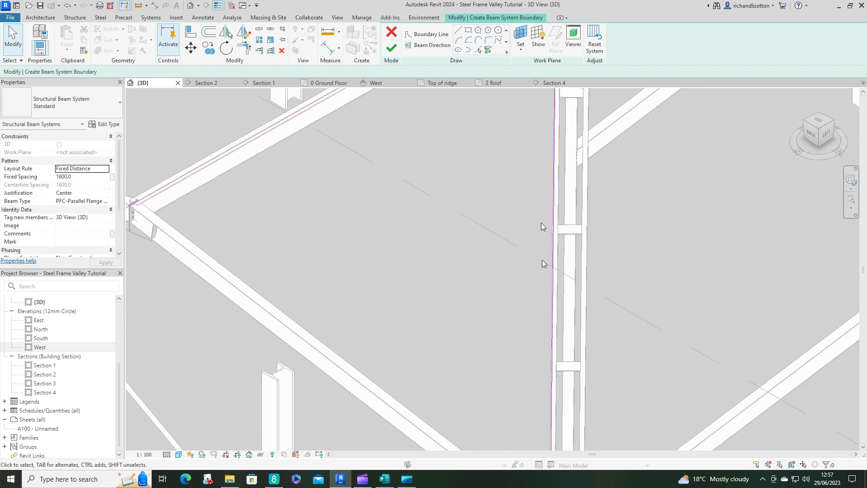
pyautogui.keyDown('shift'); pyautogui.moveTo(567, 226); pyautogui.dragTo(597, 246, button='middle'); pyautogui.keyUp('shift')
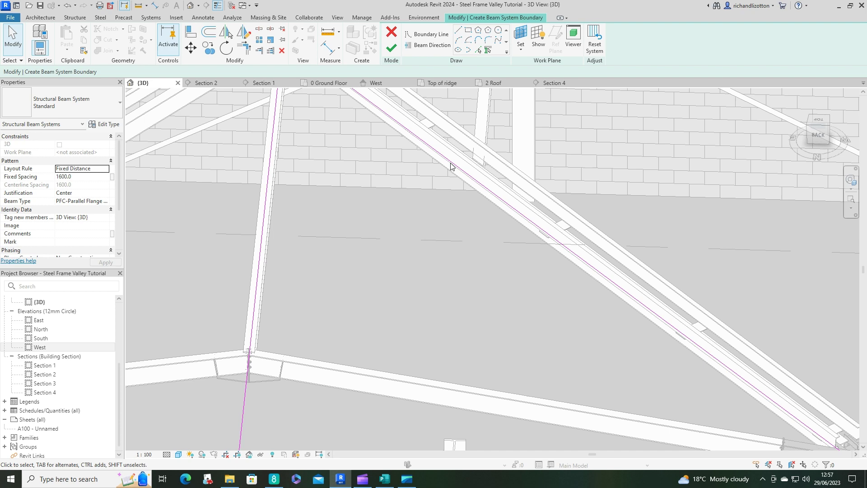
pyautogui.moveTo(450, 165); pyautogui.dragTo(441, 401, button='middle')
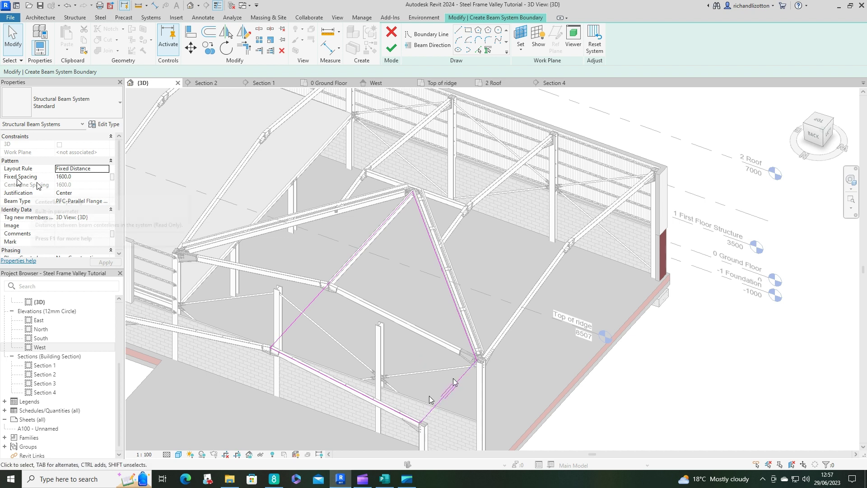
# Set the beam type to PFC230x75x26 and finish the sketch to create the purlins.
pyautogui.click(105, 202)
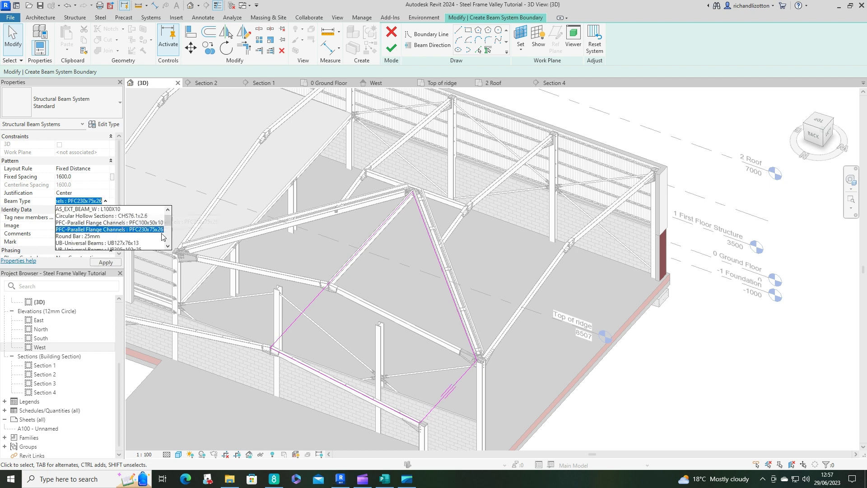
pyautogui.click(147, 229)
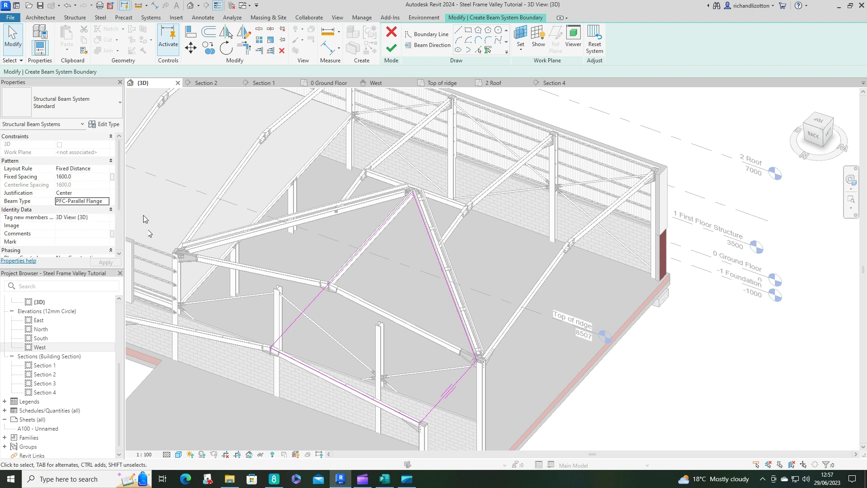
pyautogui.click(391, 47)
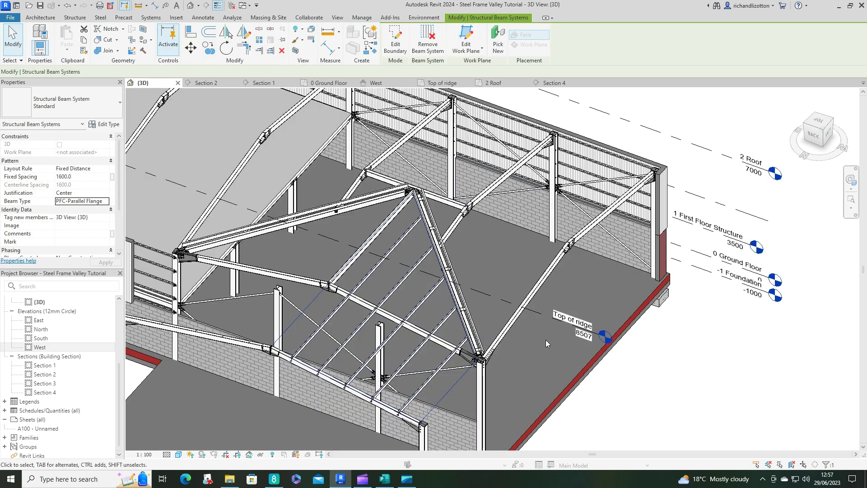
pyautogui.keyDown('shift'); pyautogui.moveTo(488, 381); pyautogui.dragTo(554, 318, button='middle'); pyautogui.keyUp('shift')
pyautogui.scroll(6, 500, 374)
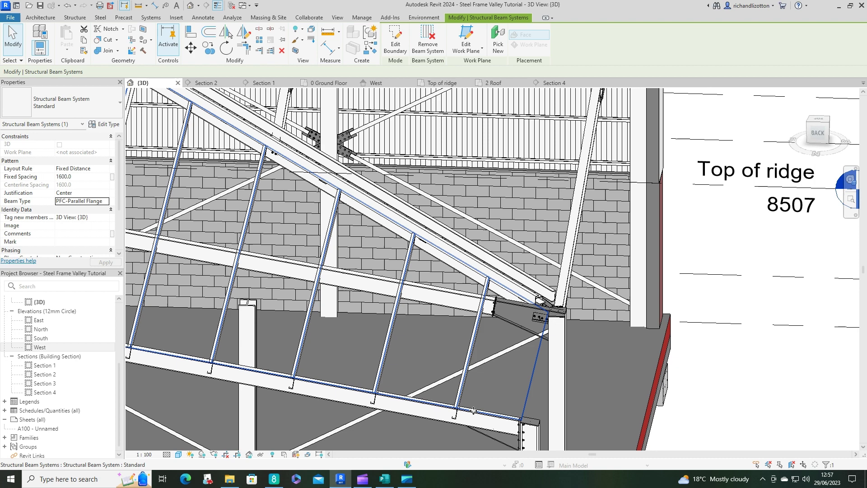
pyautogui.scroll(-4, 440, 397)
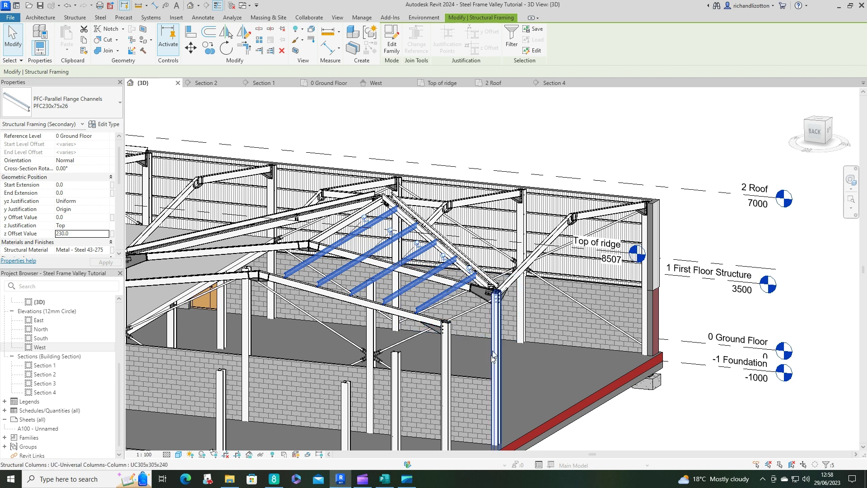
# Orbit around the valley bay to inspect where the purlins meet the rafters and wall.
pyautogui.scroll(5, 487, 310)
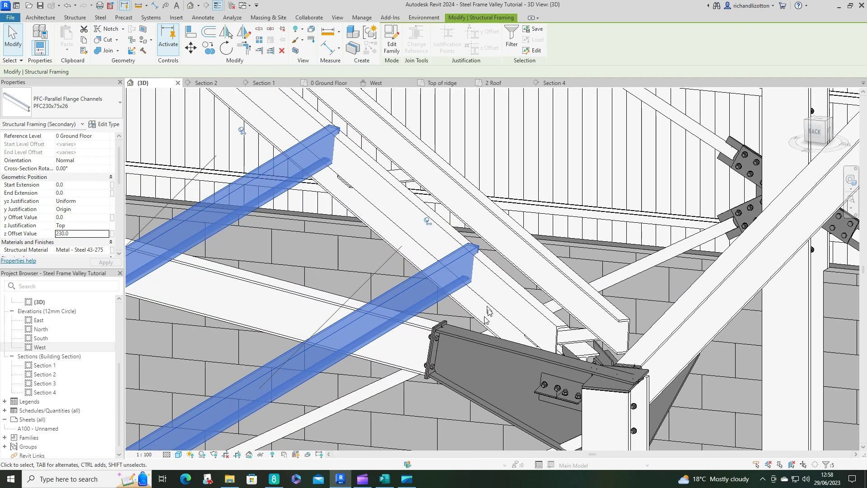
pyautogui.keyDown('shift'); pyautogui.moveTo(481, 327); pyautogui.dragTo(426, 226, button='middle'); pyautogui.keyUp('shift')
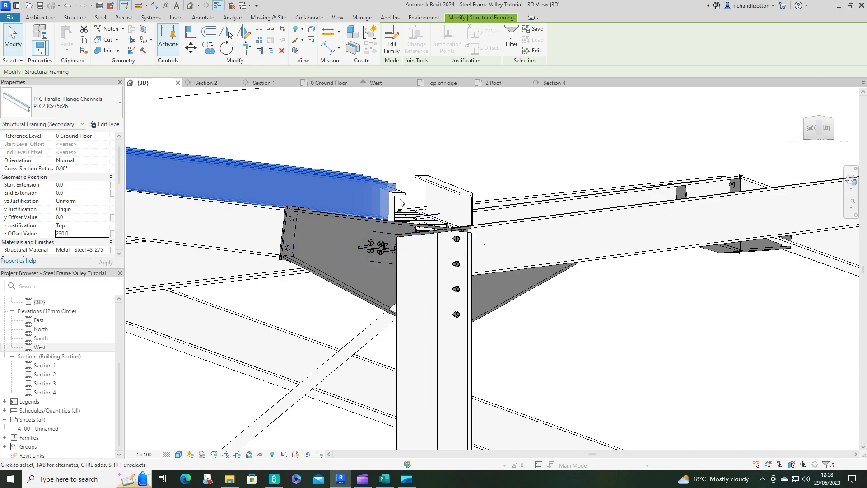
pyautogui.keyDown('shift'); pyautogui.moveTo(391, 200); pyautogui.dragTo(428, 287, button='middle'); pyautogui.keyUp('shift')
pyautogui.scroll(-3, 428, 286)
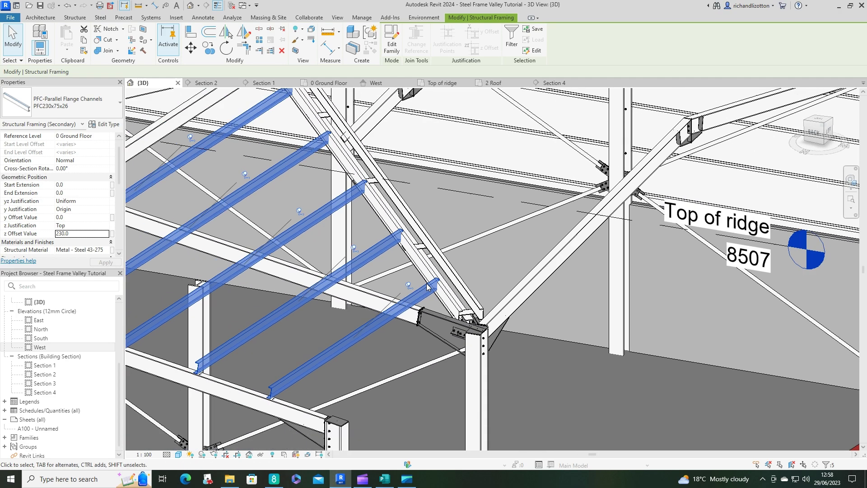
pyautogui.keyDown('shift'); pyautogui.moveTo(262, 305); pyautogui.dragTo(326, 256, button='middle'); pyautogui.keyUp('shift')
pyautogui.moveTo(253, 342); pyautogui.dragTo(303, 269, button='middle')
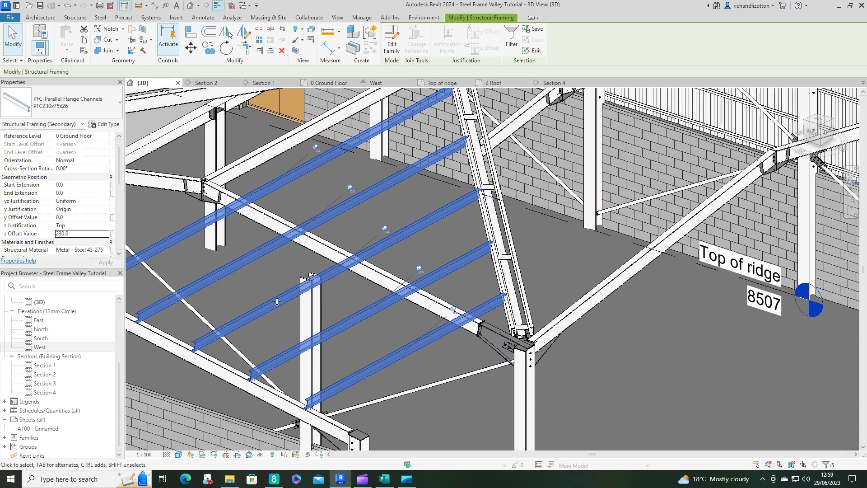
pyautogui.keyDown('shift'); pyautogui.moveTo(400, 200); pyautogui.dragTo(403, 253, button='middle'); pyautogui.keyUp('shift')
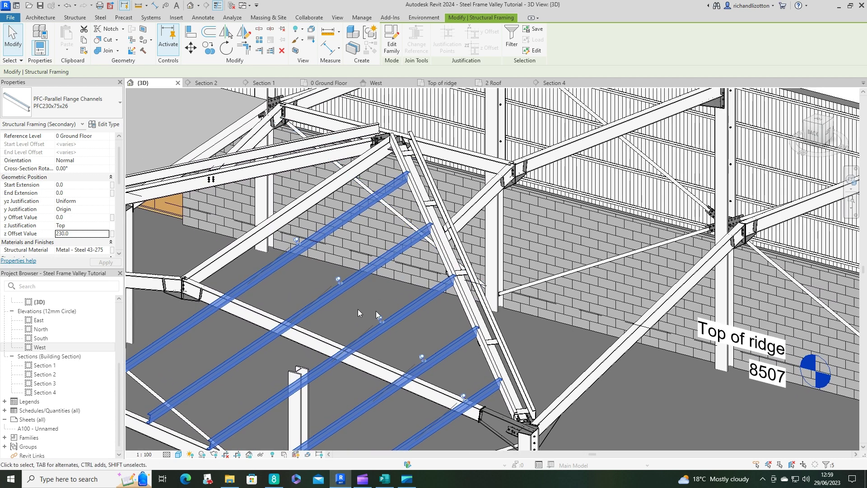
# Select the ridge-side purlin with the valley beam and apply a steel Connection.
pyautogui.press('Escape')
pyautogui.click(366, 203)
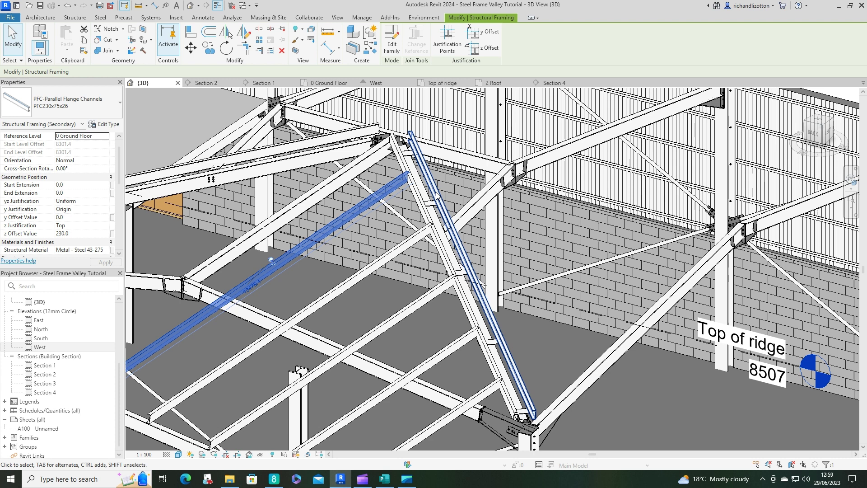
pyautogui.keyDown('ctrl'); pyautogui.click(418, 205); pyautogui.keyUp('ctrl')
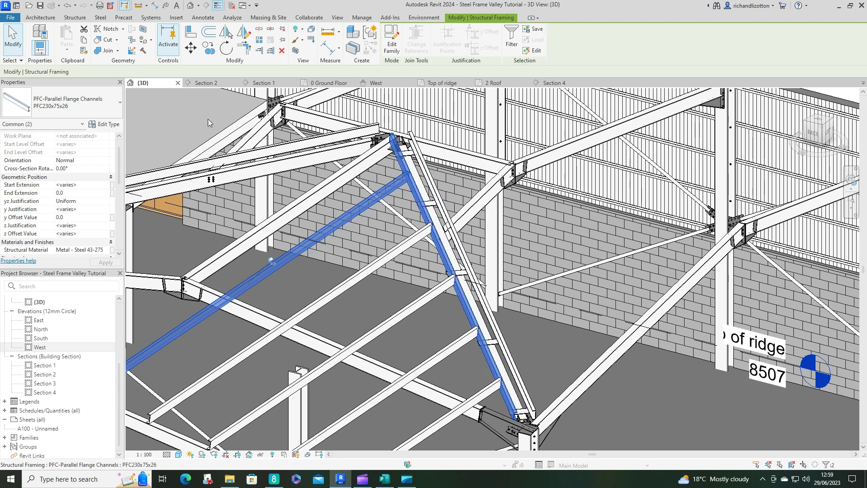
pyautogui.click(99, 18)
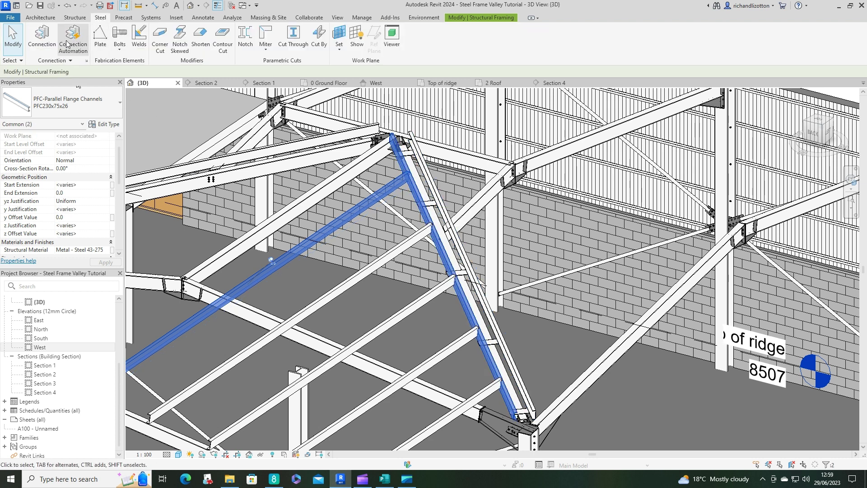
pyautogui.click(46, 42)
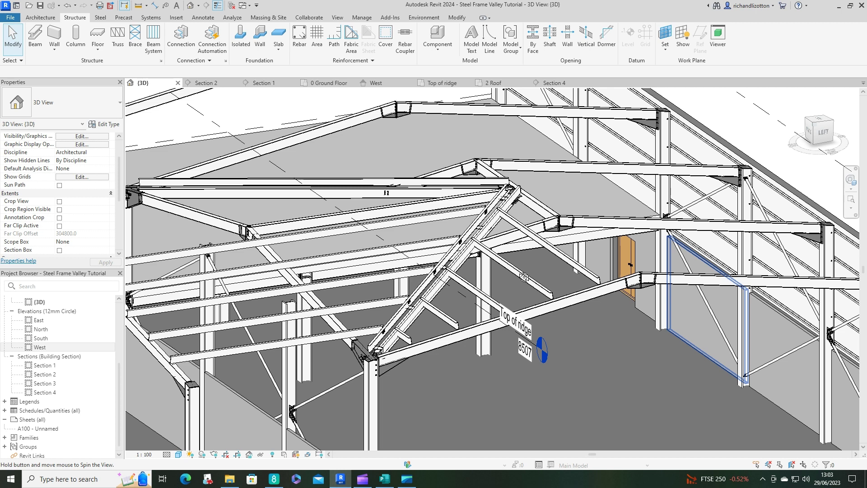
# Flip the structural framing ends of the short lowest purlin in the other valley bay.
pyautogui.keyDown('shift'); pyautogui.moveTo(524, 277); pyautogui.dragTo(507, 272, button='middle'); pyautogui.keyUp('shift')
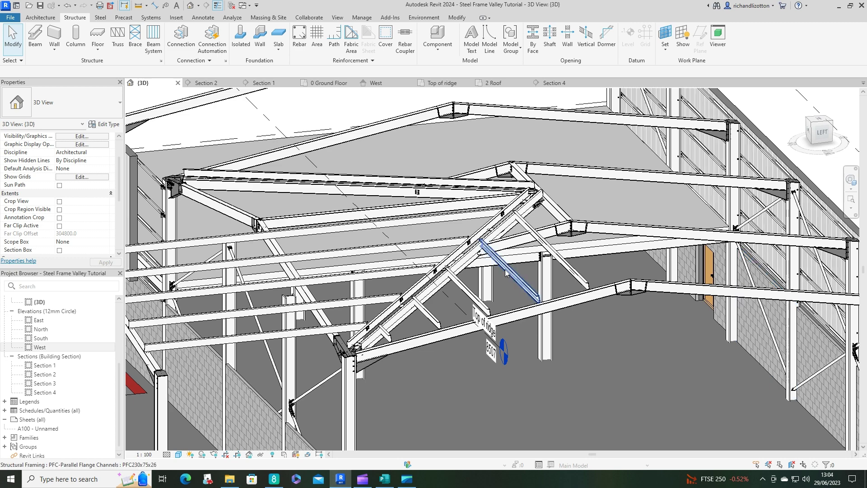
pyautogui.keyDown('shift'); pyautogui.moveTo(507, 273); pyautogui.dragTo(534, 362, button='middle'); pyautogui.keyUp('shift')
pyautogui.scroll(3, 511, 355)
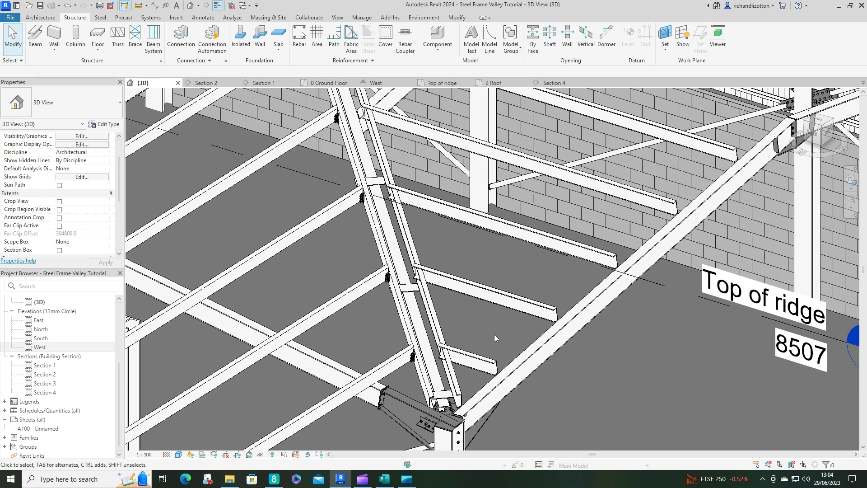
pyautogui.click(492, 365)
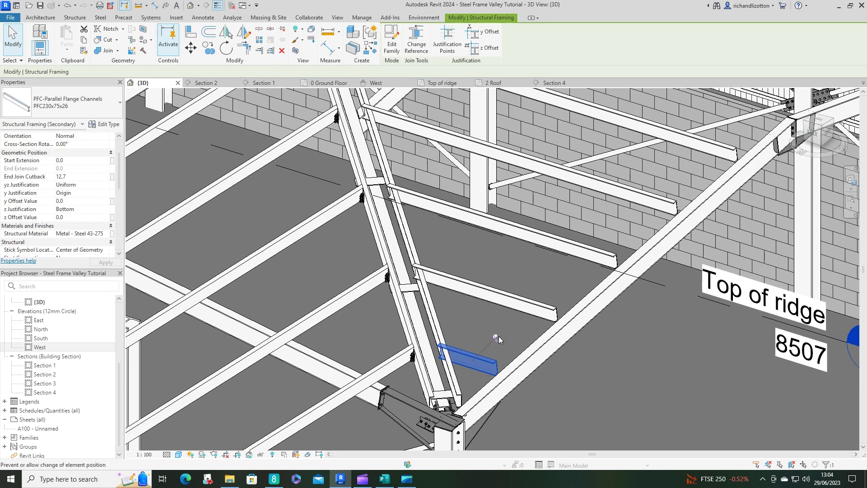
pyautogui.rightClick(466, 356)
pyautogui.click(530, 120)
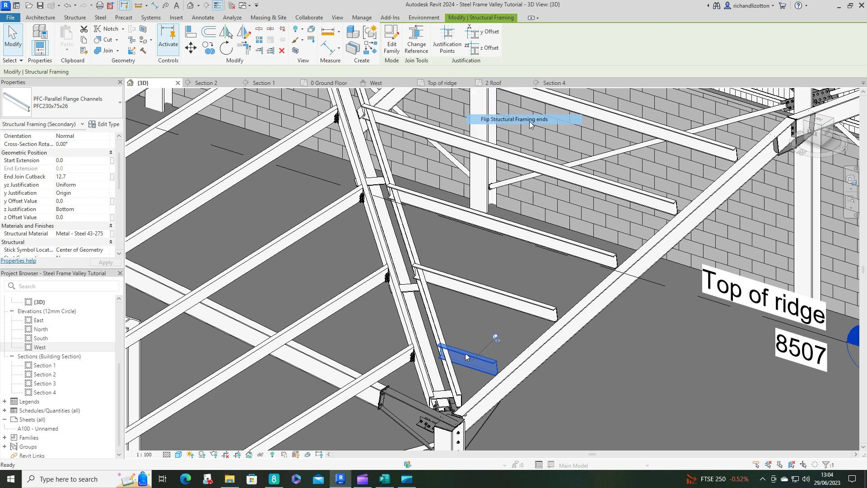
# Flip the framing ends of the four purlins above it together.
pyautogui.click(545, 310)
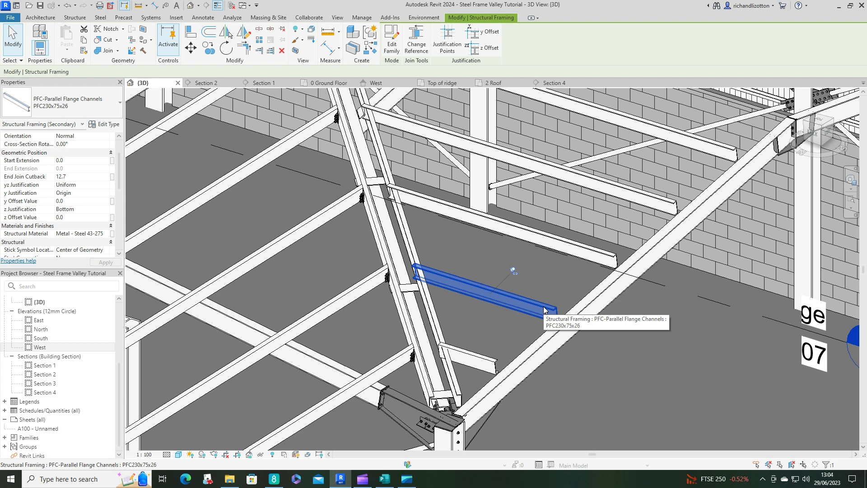
pyautogui.keyDown('ctrl'); pyautogui.click(591, 252); pyautogui.keyUp('ctrl')
pyautogui.keyDown('ctrl'); pyautogui.click(641, 195); pyautogui.keyUp('ctrl')
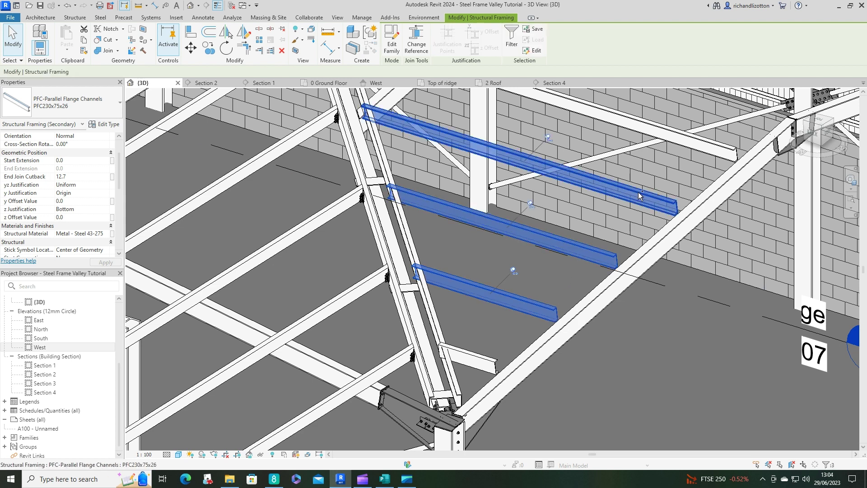
pyautogui.keyDown('ctrl'); pyautogui.click(714, 145); pyautogui.keyUp('ctrl')
pyautogui.rightClick(714, 144)
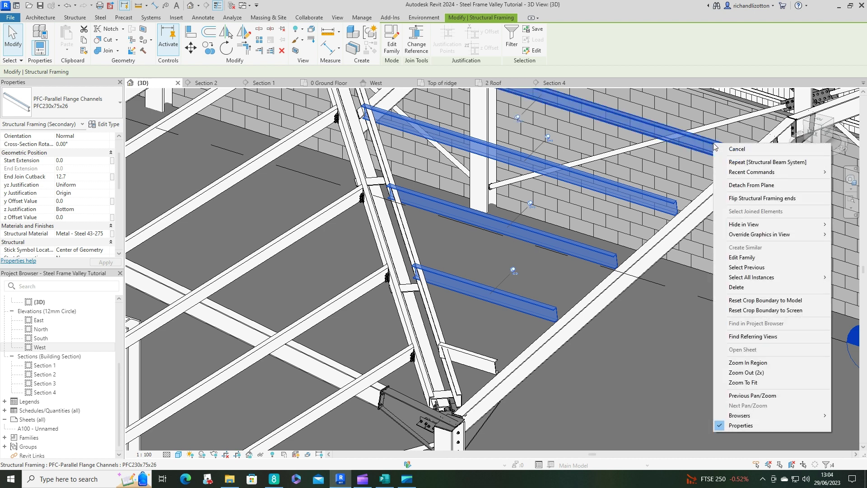
pyautogui.click(758, 200)
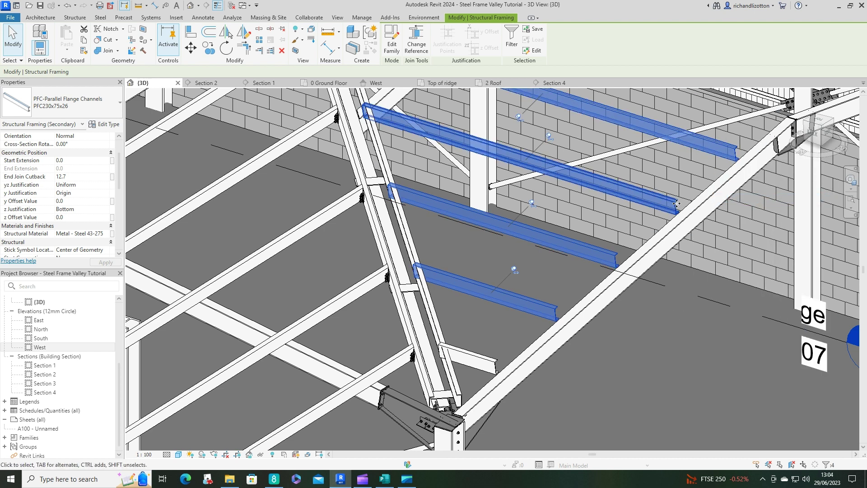
# Unpin three of the purlins so their ends can be edited.
pyautogui.keyDown('shift'); pyautogui.moveTo(578, 357); pyautogui.dragTo(631, 309, button='middle'); pyautogui.keyUp('shift')
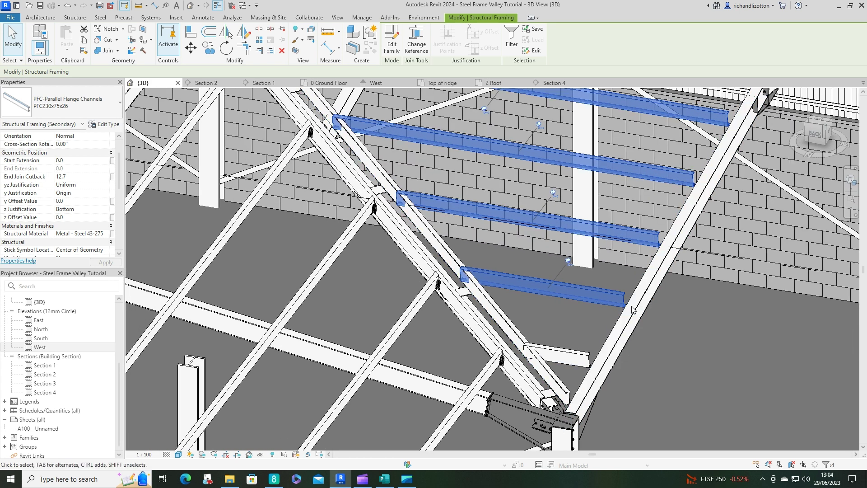
pyautogui.click(569, 262)
pyautogui.click(557, 195)
pyautogui.click(542, 127)
# Unpin the short lowest purlin and stretch the two lowest purlin ends to the valley rafter.
pyautogui.click(563, 355)
pyautogui.click(586, 332)
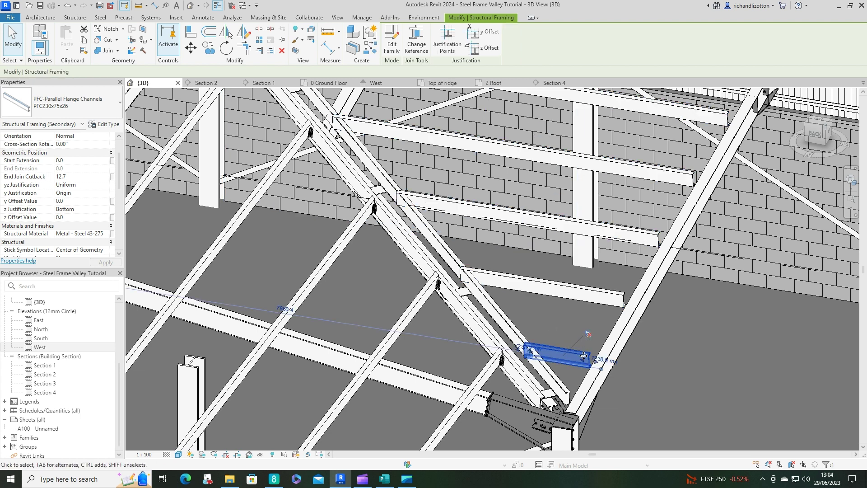
pyautogui.moveTo(599, 364); pyautogui.dragTo(604, 366)
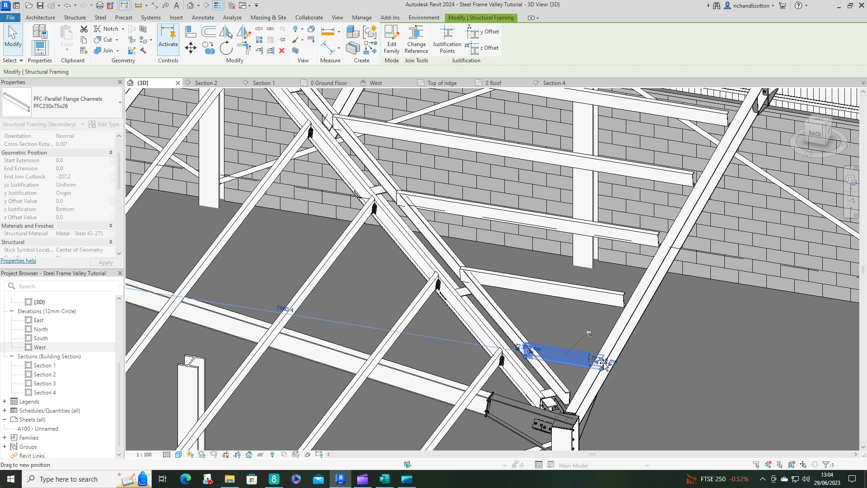
pyautogui.click(617, 295)
pyautogui.moveTo(631, 300); pyautogui.dragTo(639, 306)
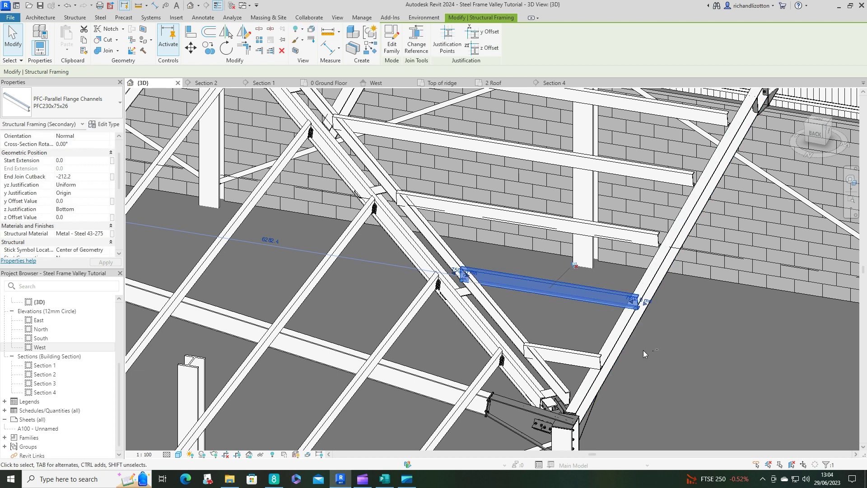